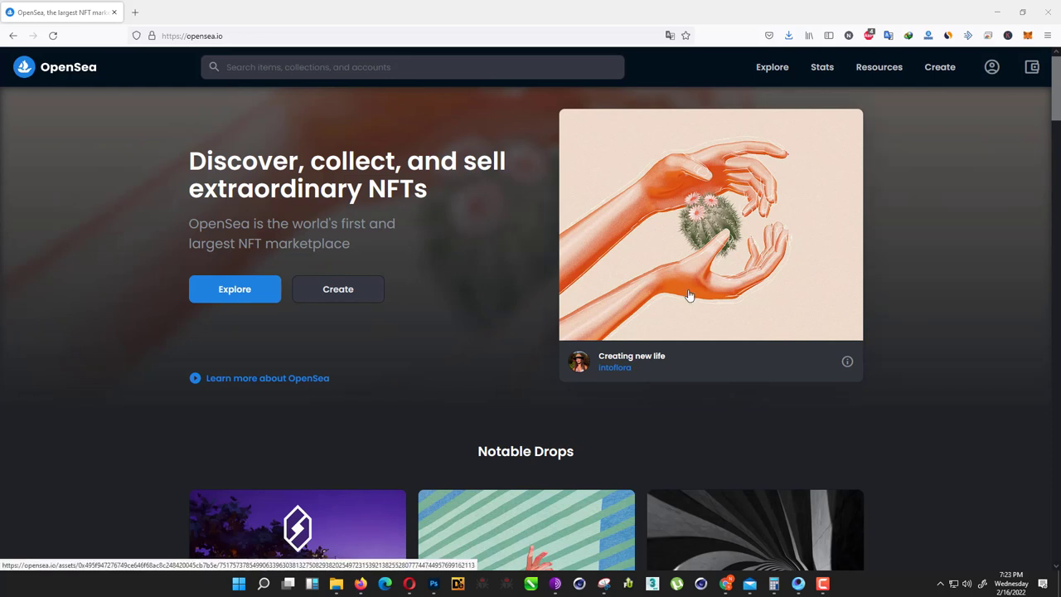
# - Minimize Firefox to reveal the Earth+astroid 'Virtual World' artwork in Photoshop
pyautogui.click(995, 6)
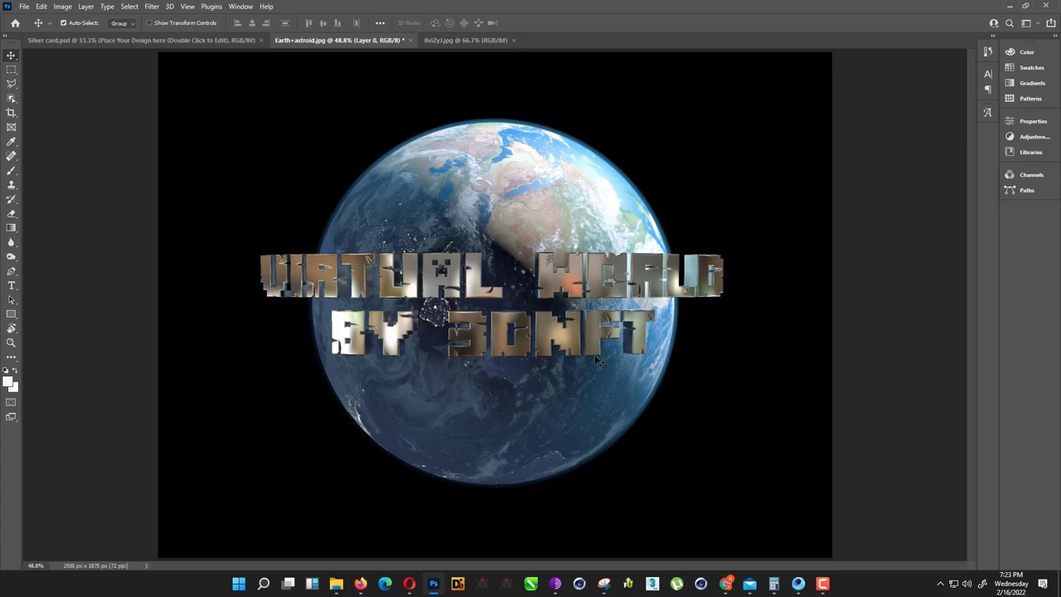
# - Restore Firefox from the taskbar so the opensea.io home page is visible again
pyautogui.click(359, 583)
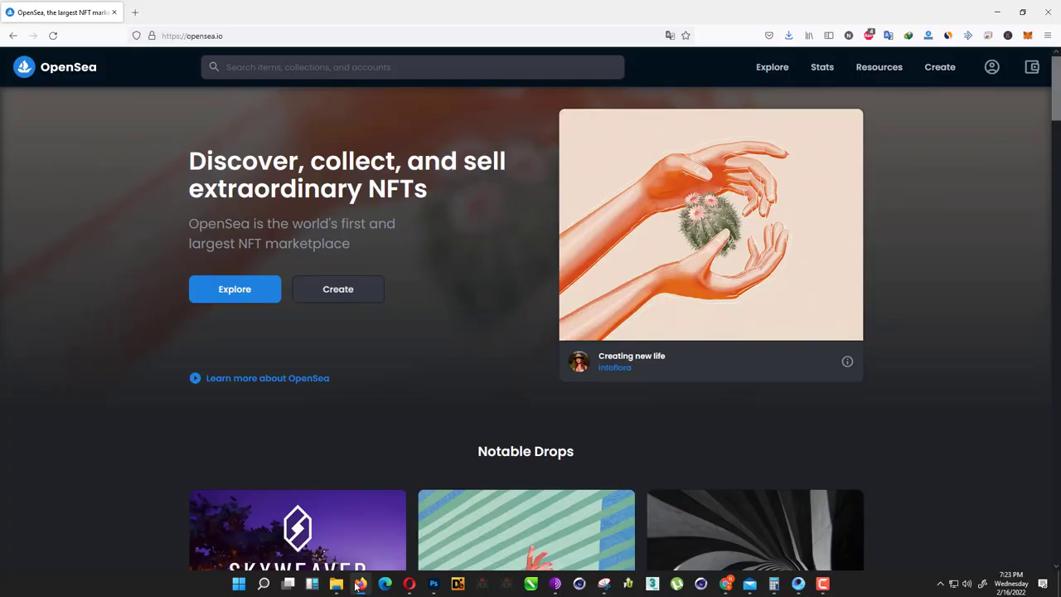
# - Unlock MetaMask with the wallet password, showing Account 1 with 0 ETH on Ethereum Mainnet
pyautogui.click(1028, 36)
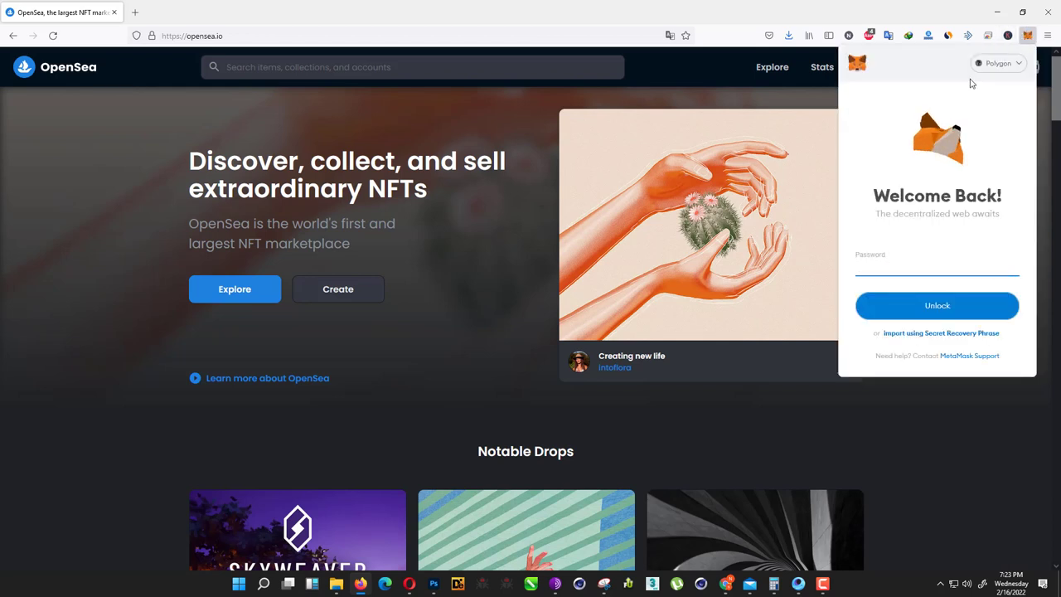
pyautogui.click(1032, 79)
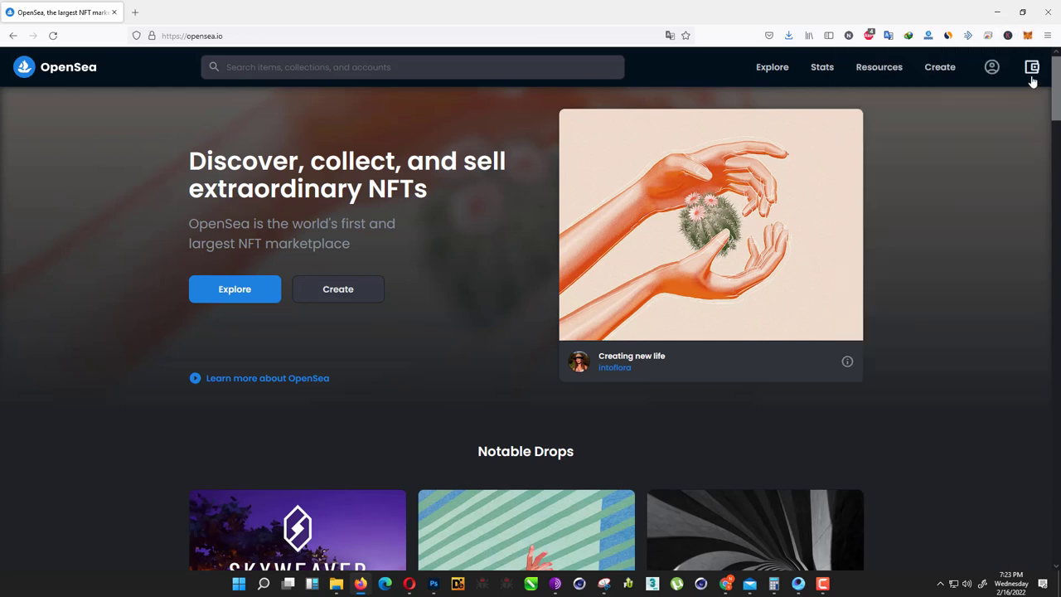
pyautogui.click(1032, 77)
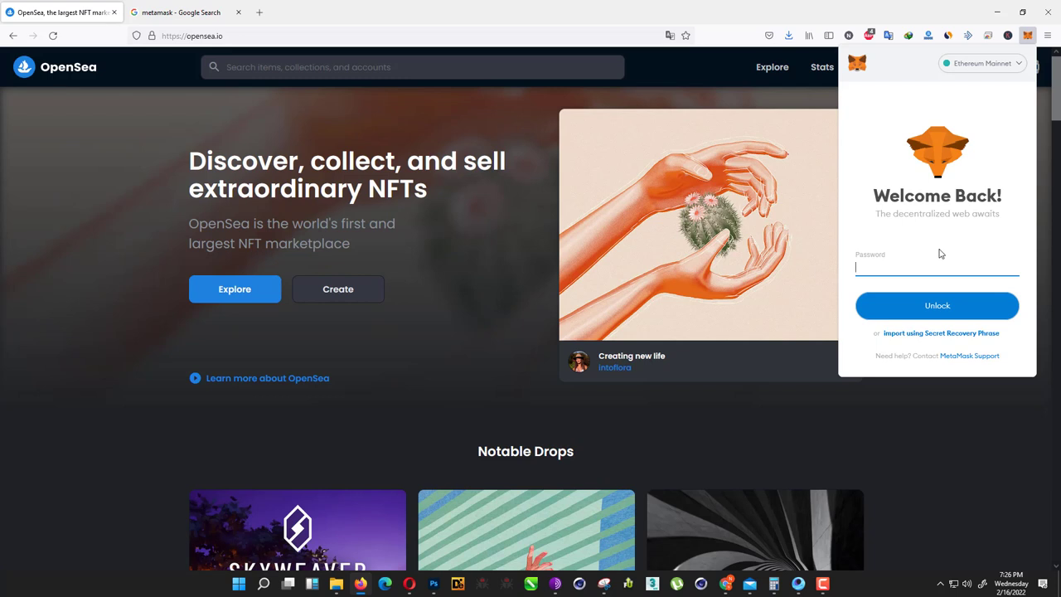
pyautogui.write('•••••••')
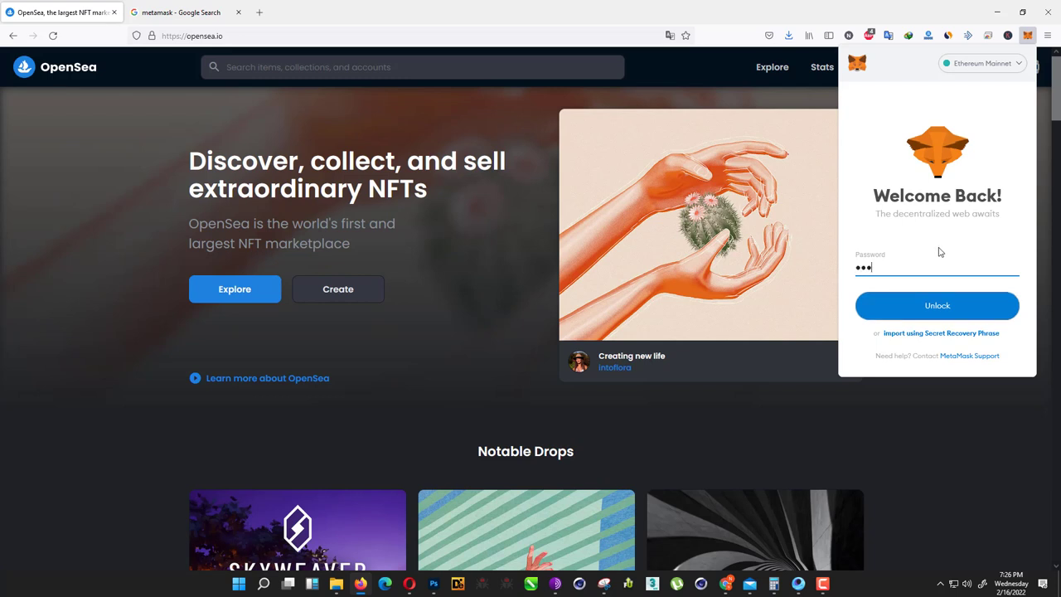
pyautogui.hotkey('ctrl', 'a')
pyautogui.write('•••••••••')
pyautogui.press('Return')
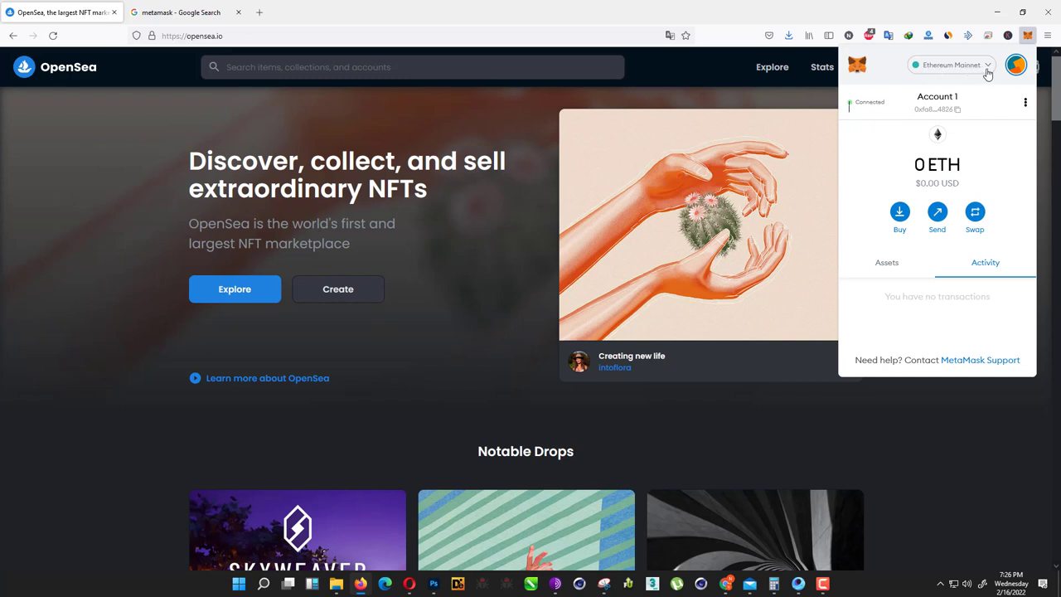
# - Switch MetaMask to Polygon and reopen the network list to add a network
pyautogui.click(987, 72)
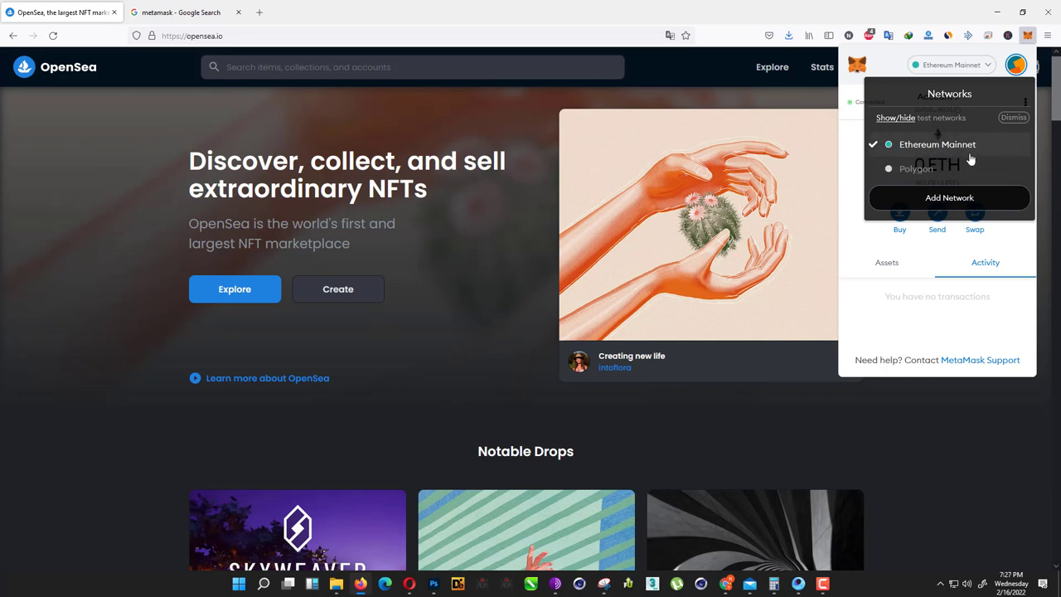
pyautogui.click(923, 176)
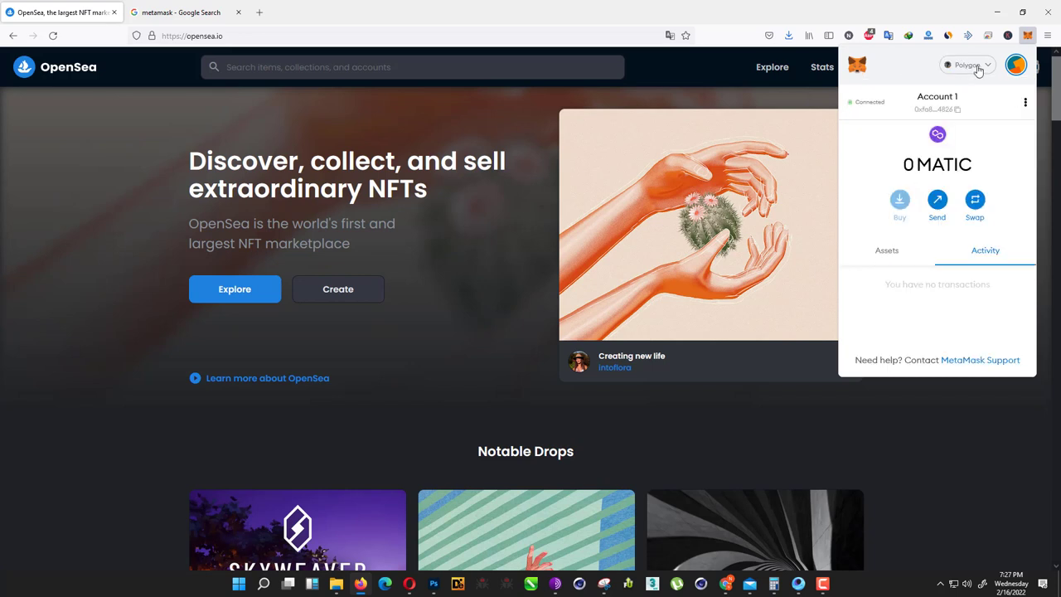
pyautogui.click(967, 65)
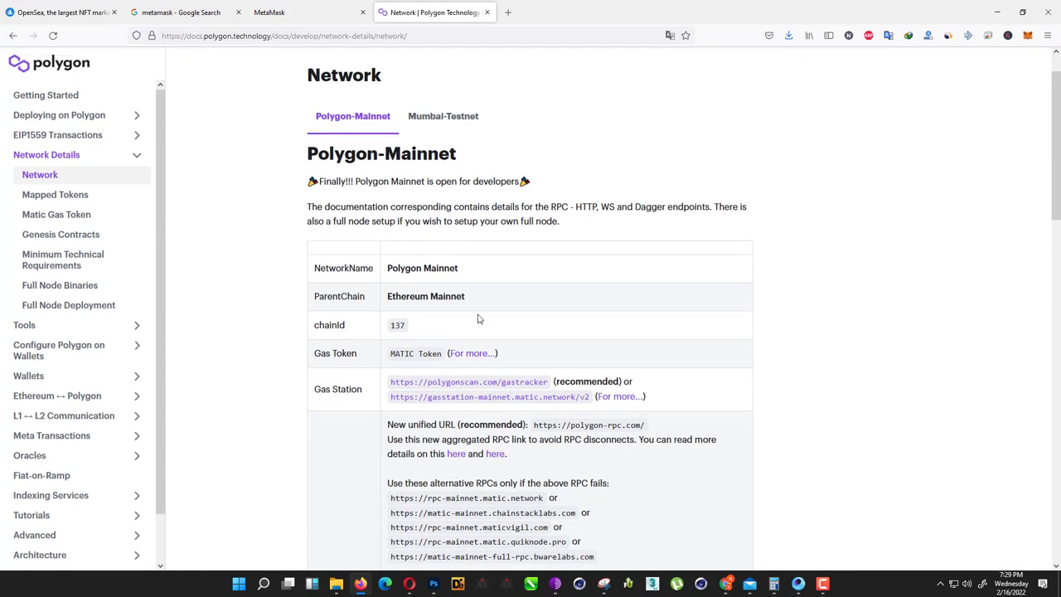
pyautogui.scroll(-1, 424, 308)
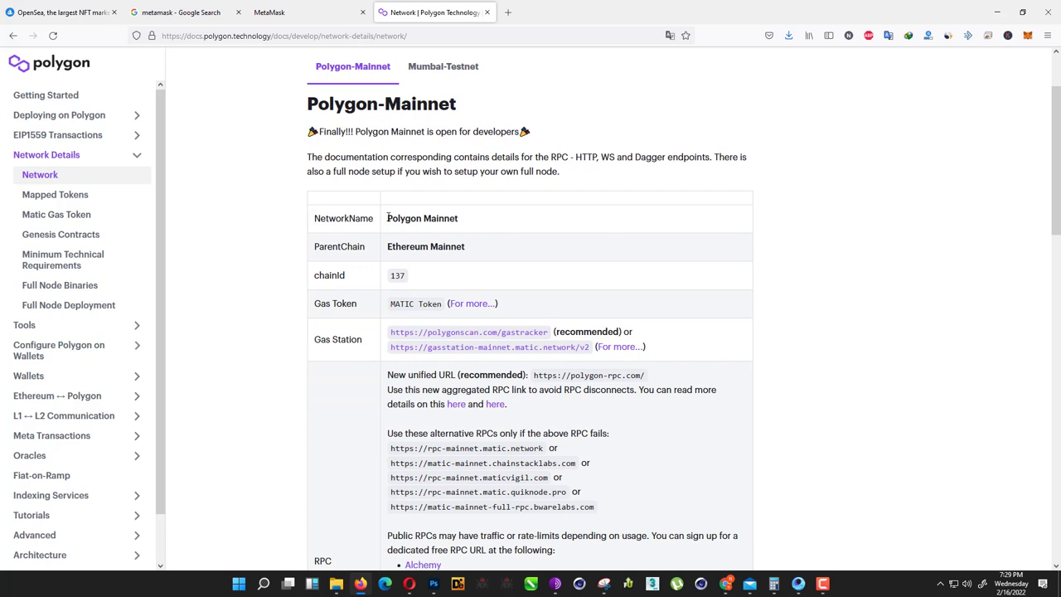
# - Copy 'Polygon Mainnet' from the Polygon docs into the Network Name field
pyautogui.moveTo(386, 218); pyautogui.dragTo(490, 227)
pyautogui.rightClick(456, 218)
pyautogui.click(466, 232)
pyautogui.click(301, 12)
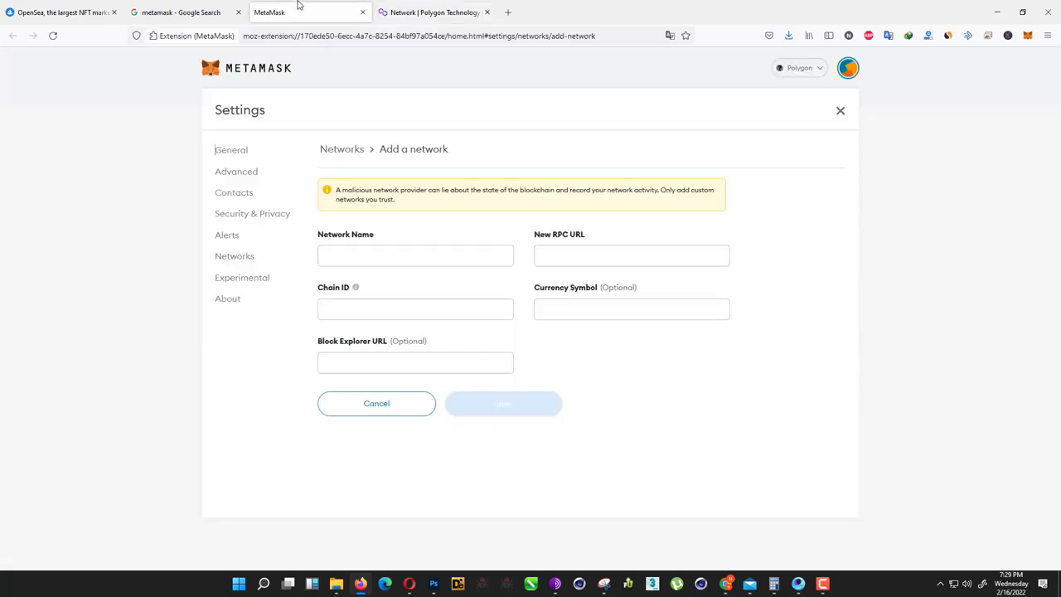
pyautogui.rightClick(387, 256)
pyautogui.click(415, 331)
# - Copy chain ID 137 from the docs into the Chain ID field
pyautogui.click(431, 12)
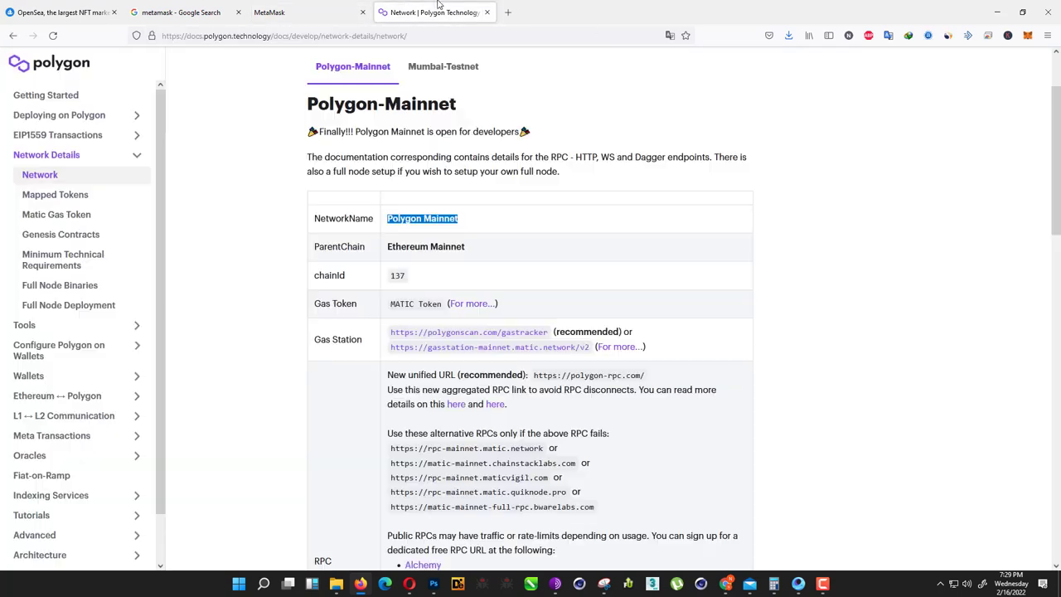
pyautogui.doubleClick(396, 276)
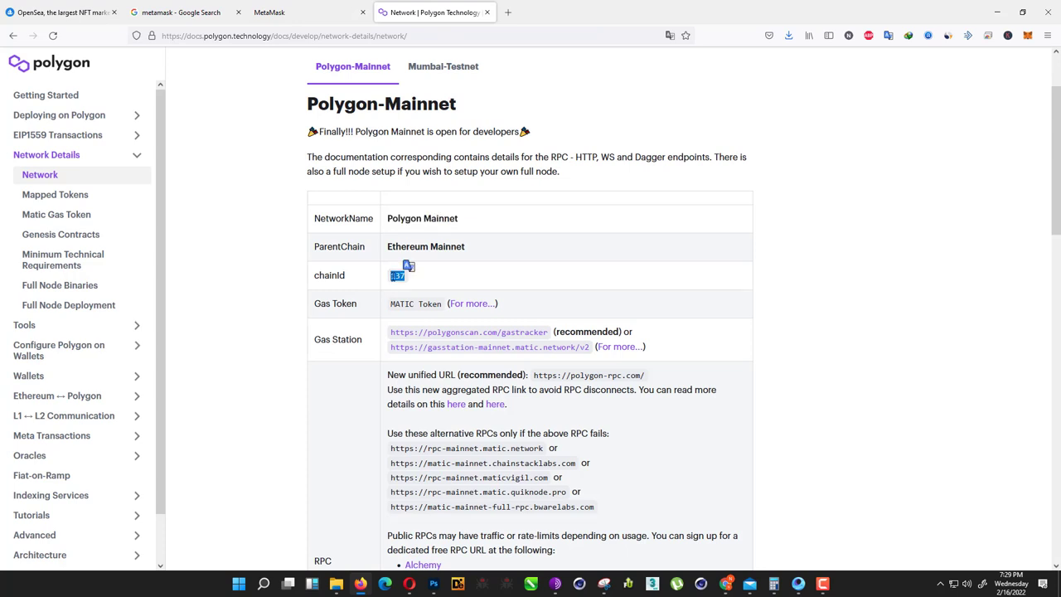
pyautogui.rightClick(400, 277)
pyautogui.click(432, 289)
pyautogui.click(316, 8)
pyautogui.rightClick(398, 310)
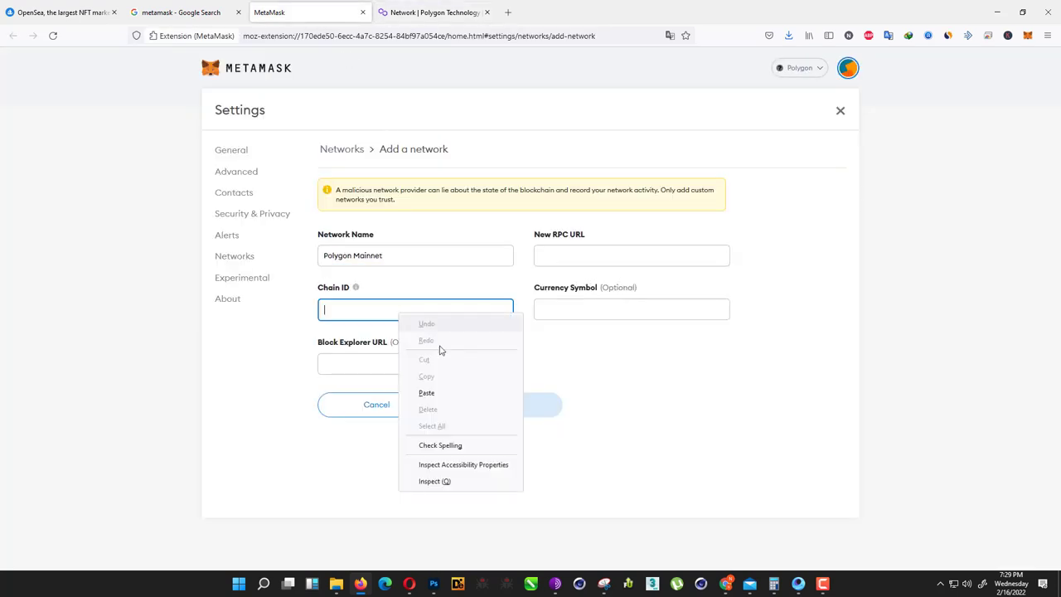
pyautogui.click(440, 393)
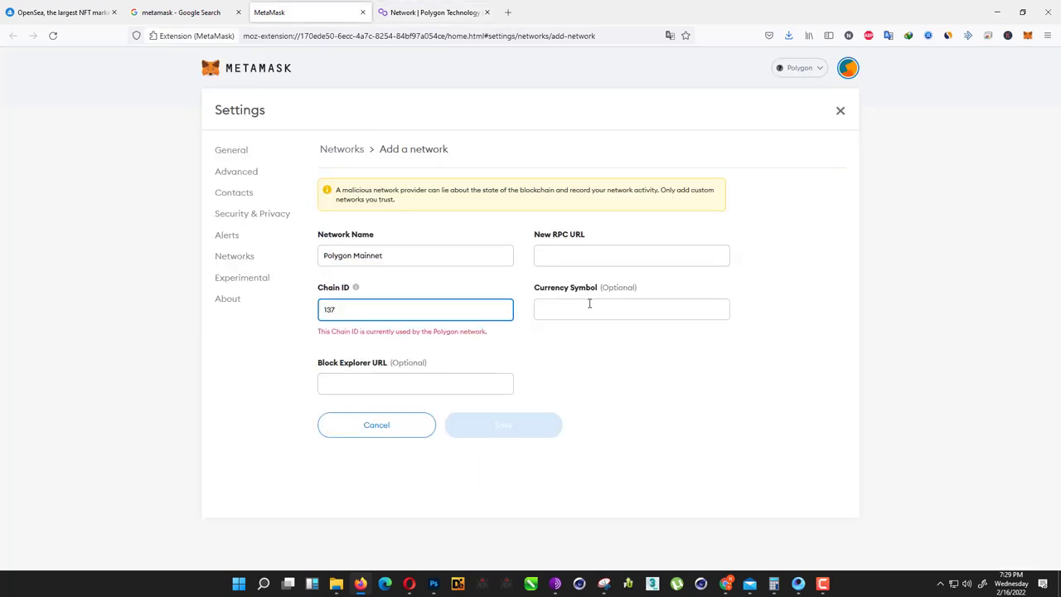
pyautogui.click(408, 12)
pyautogui.scroll(-1, 425, 450)
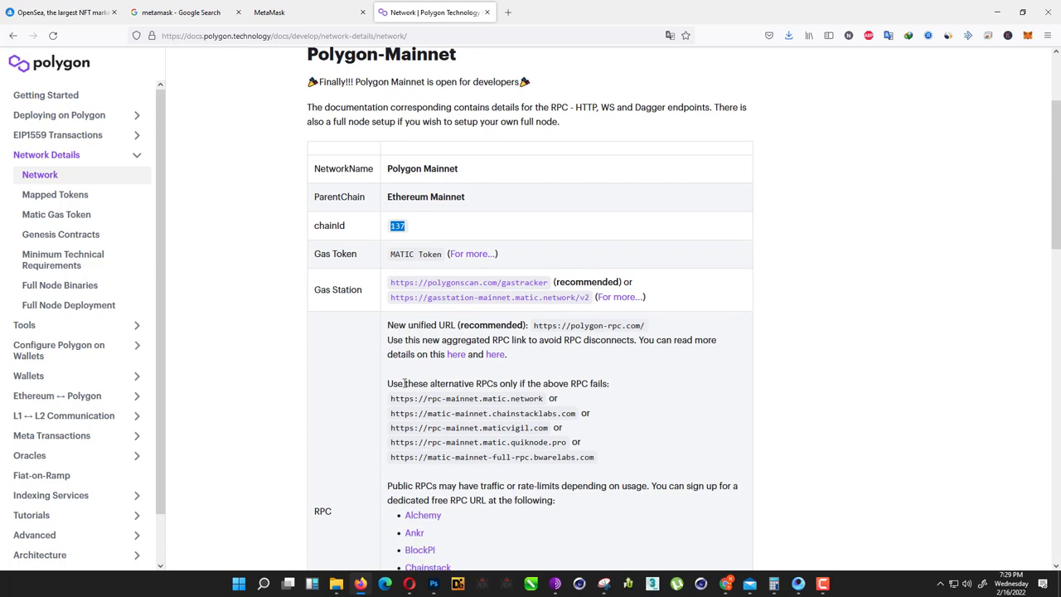
pyautogui.scroll(-1, 405, 383)
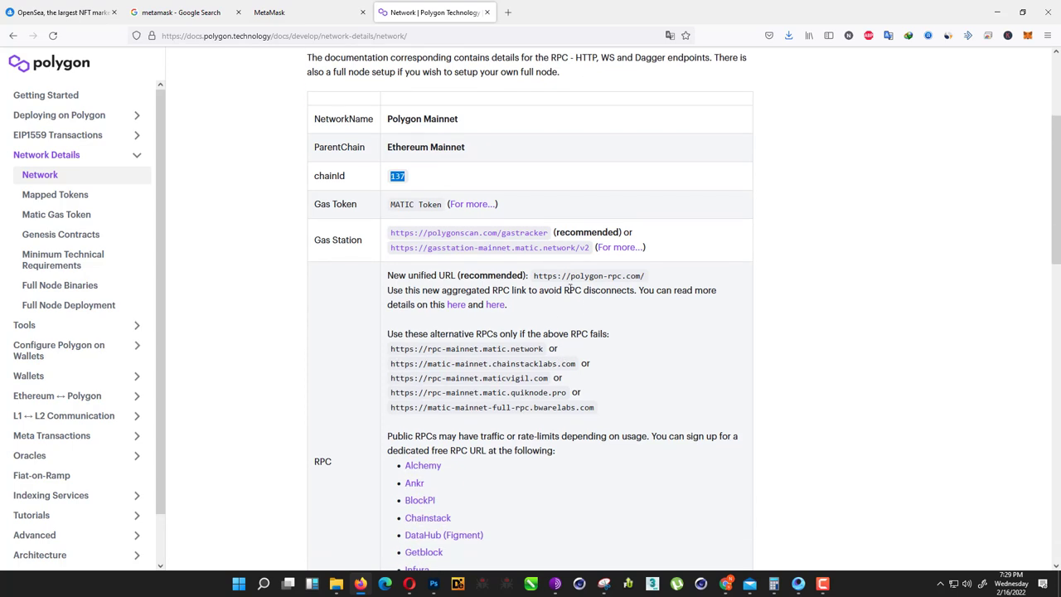
pyautogui.moveTo(536, 276); pyautogui.dragTo(640, 277)
pyautogui.rightClick(634, 281)
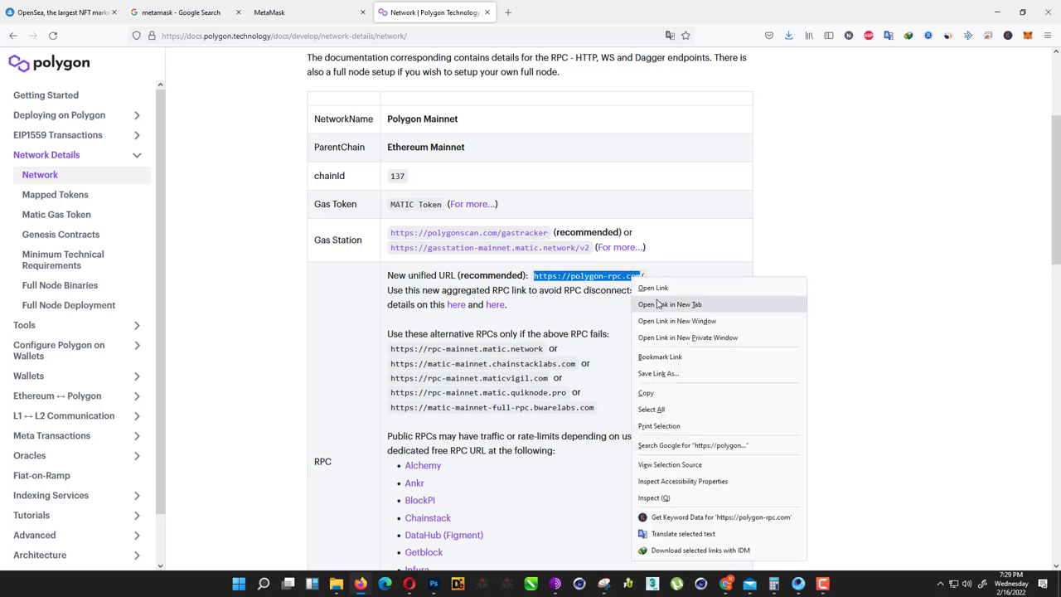
pyautogui.click(646, 393)
pyautogui.click(302, 13)
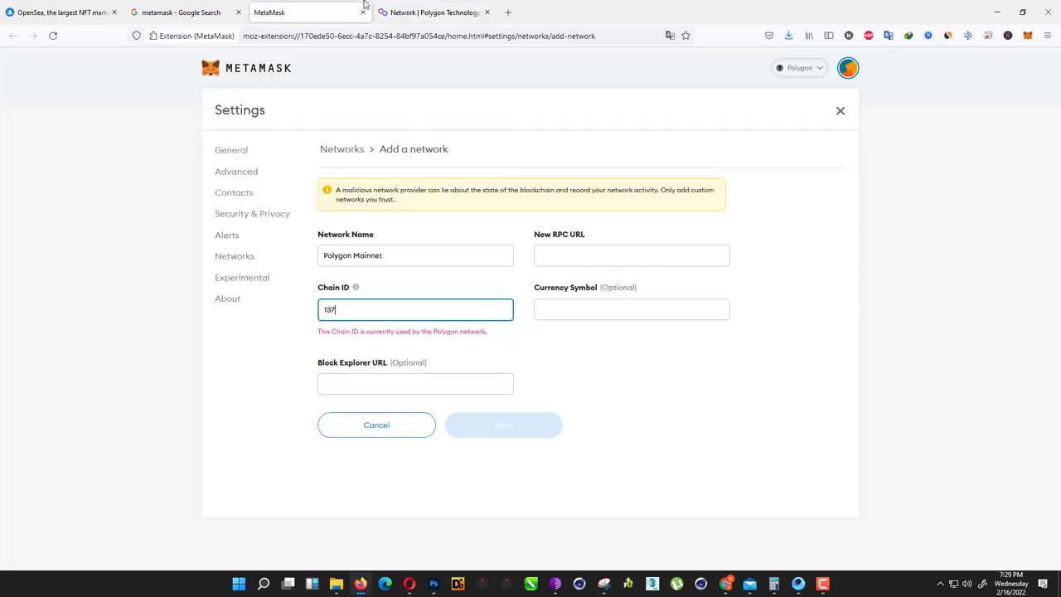
pyautogui.rightClick(575, 257)
pyautogui.click(611, 336)
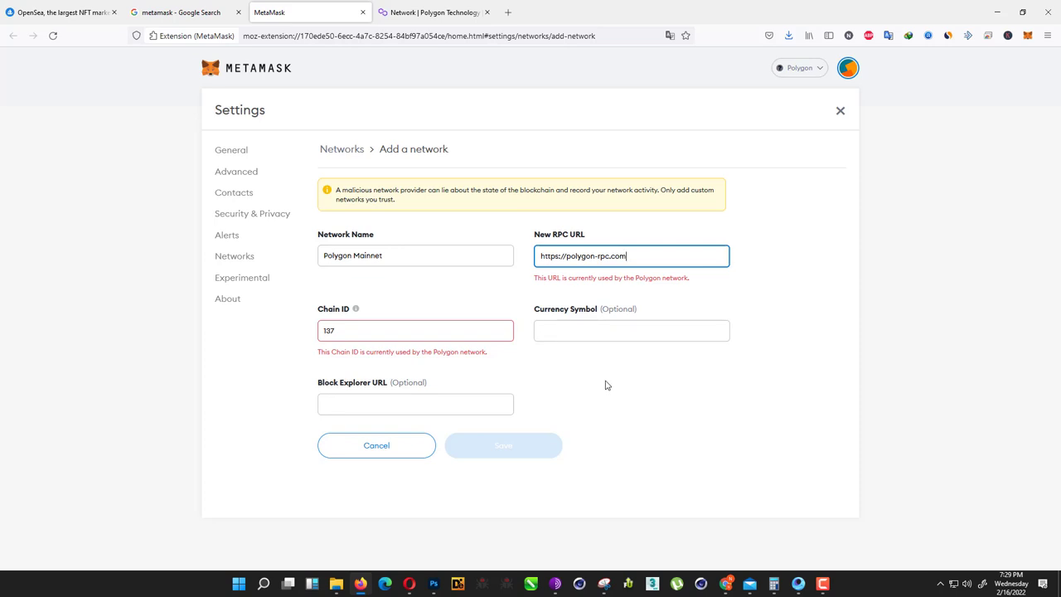
pyautogui.click(401, 396)
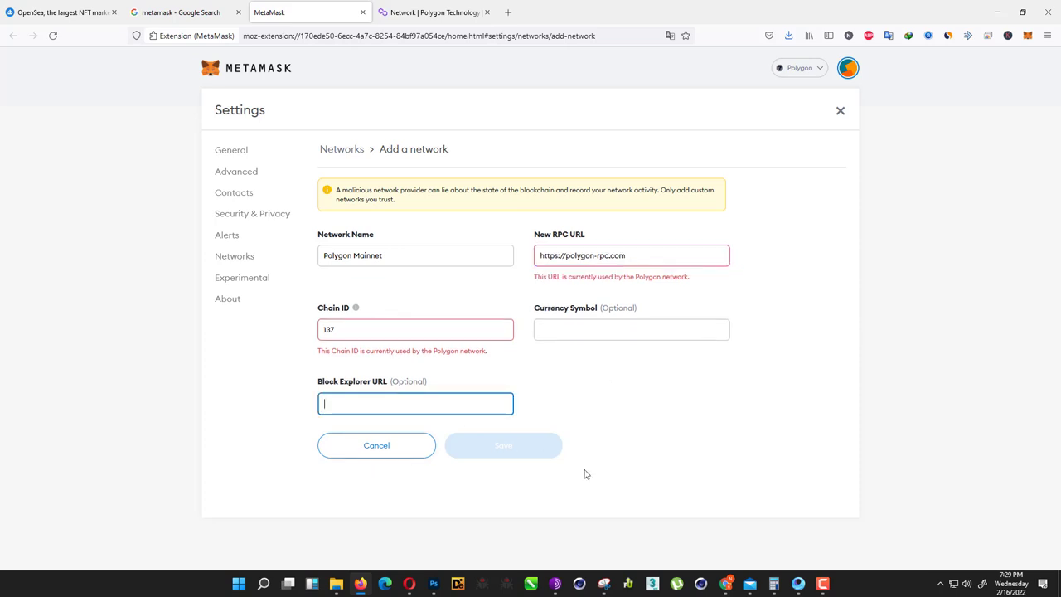
pyautogui.click(403, 330)
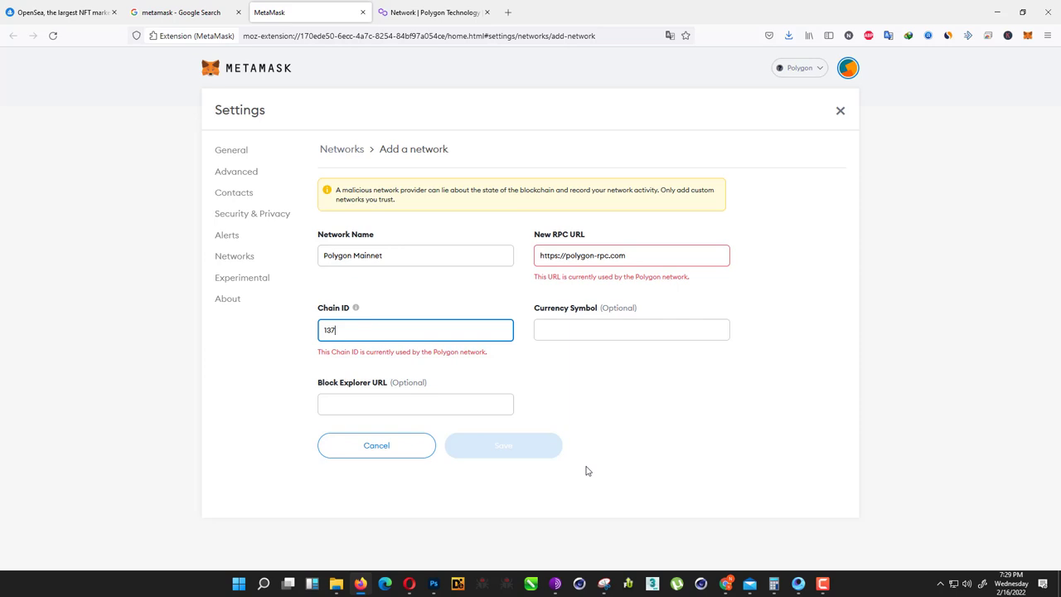
pyautogui.click(4, 5)
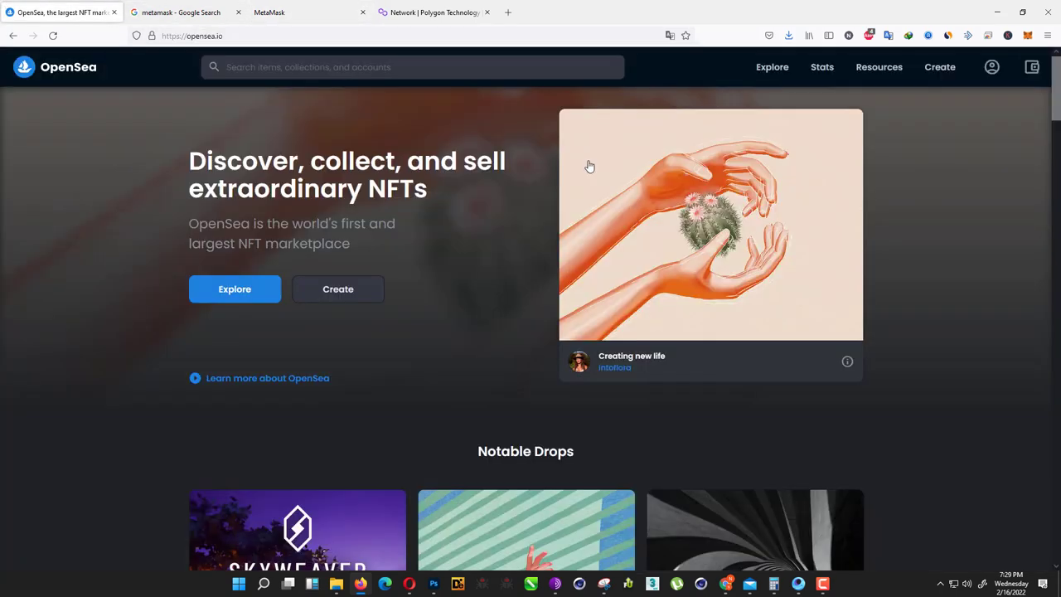
# - Connect OpenSea to the MetaMask wallet
pyautogui.click(1032, 66)
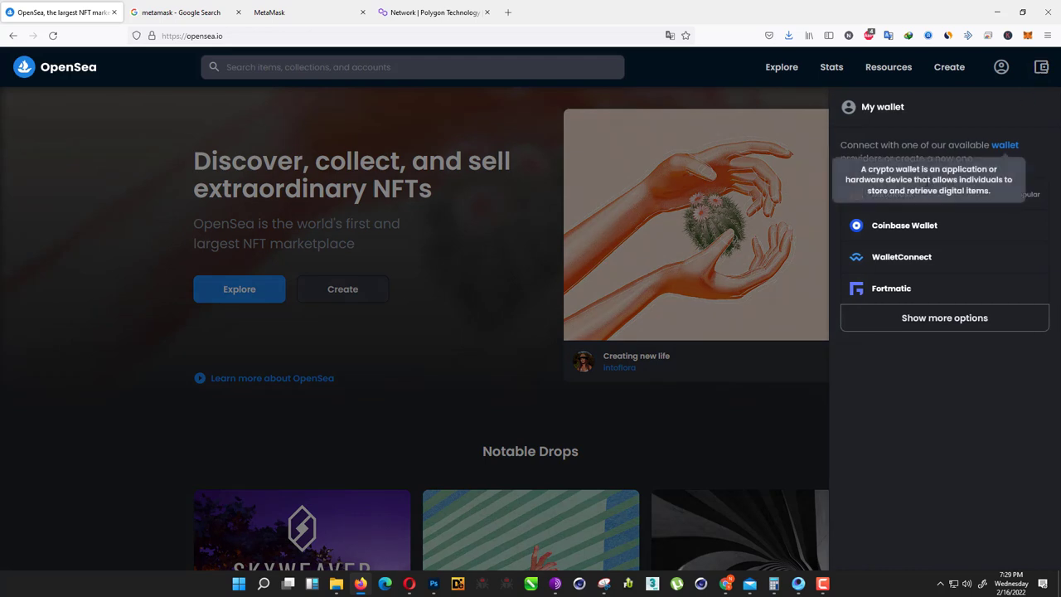
pyautogui.click(906, 194)
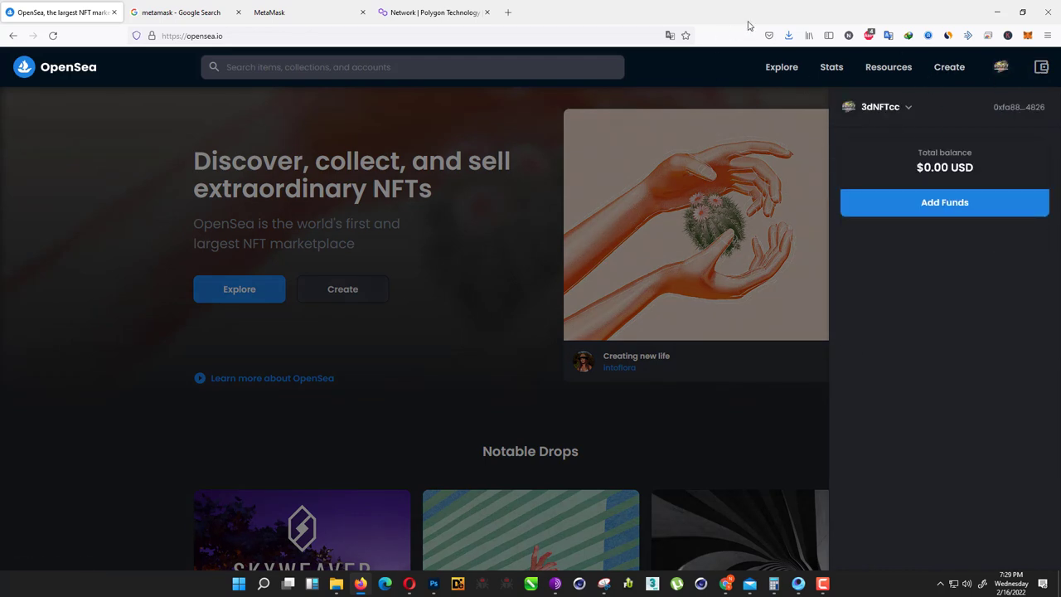
pyautogui.click(777, 96)
# - Open My Collections and open Tree of Souls and 3dNFTcc Collection in new tabs
pyautogui.moveTo(993, 74)
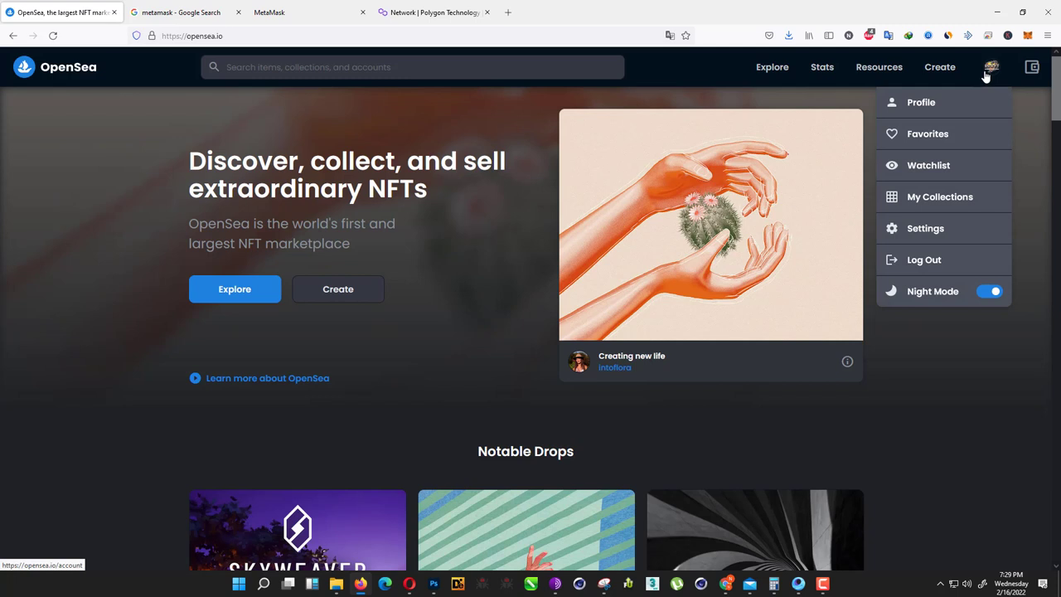
pyautogui.click(924, 204)
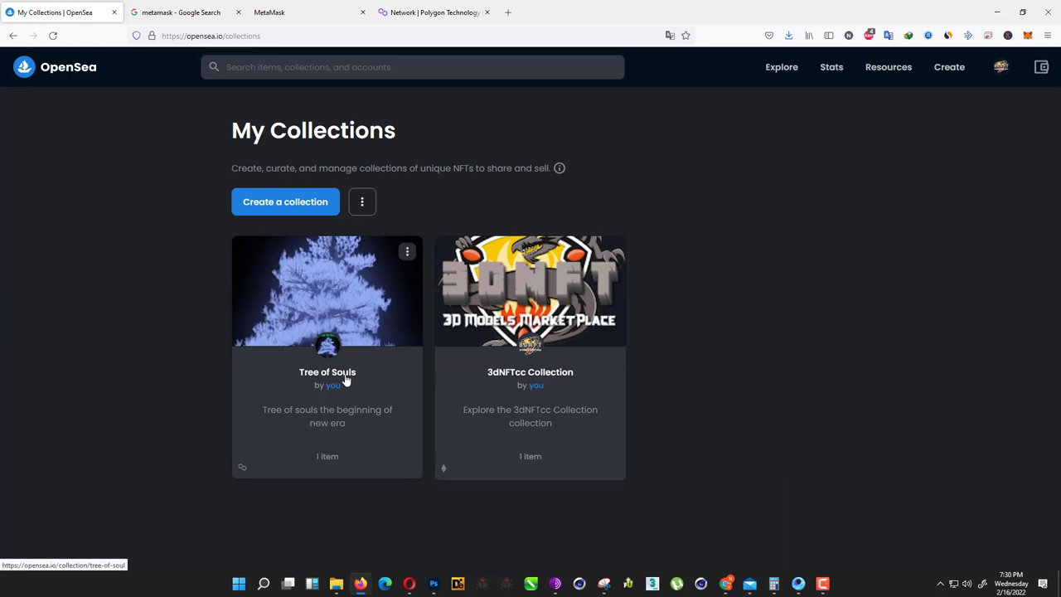
pyautogui.middleClick(344, 376)
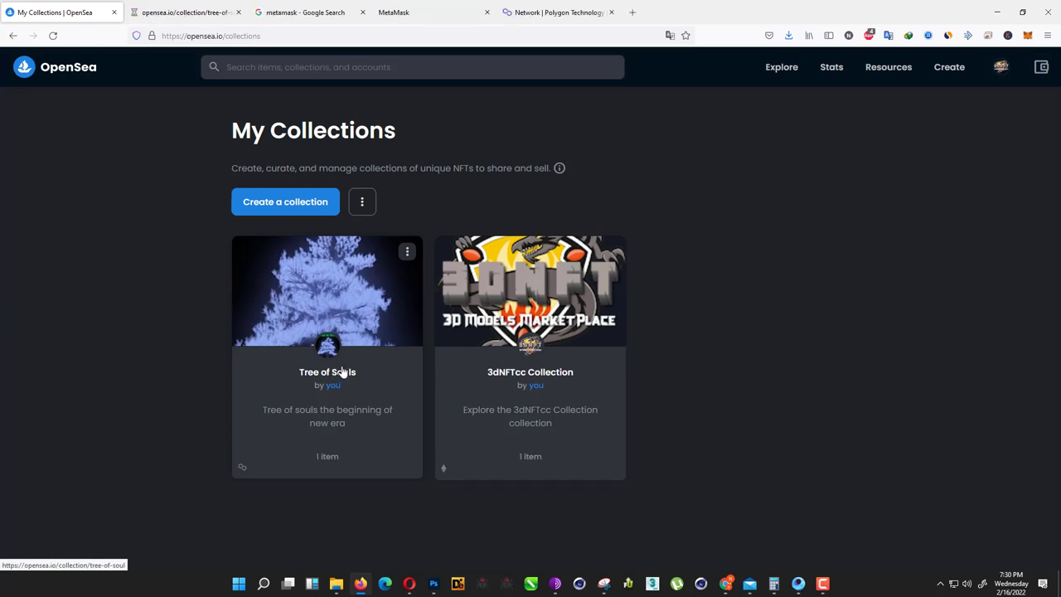
pyautogui.middleClick(530, 376)
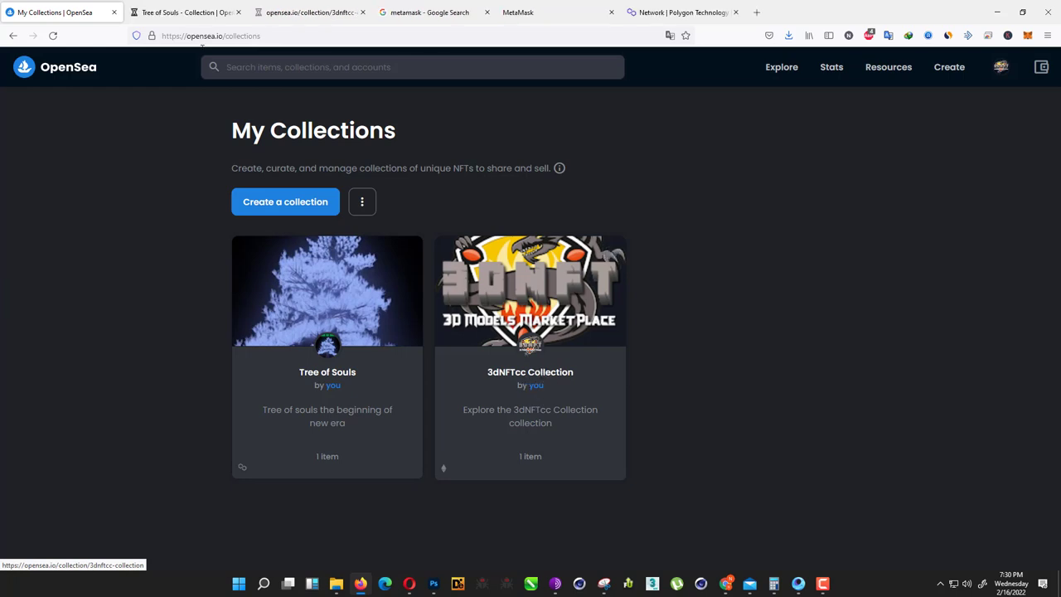
# - Browse the Tree of Souls collection page, then return to the My Collections tab
pyautogui.click(175, 13)
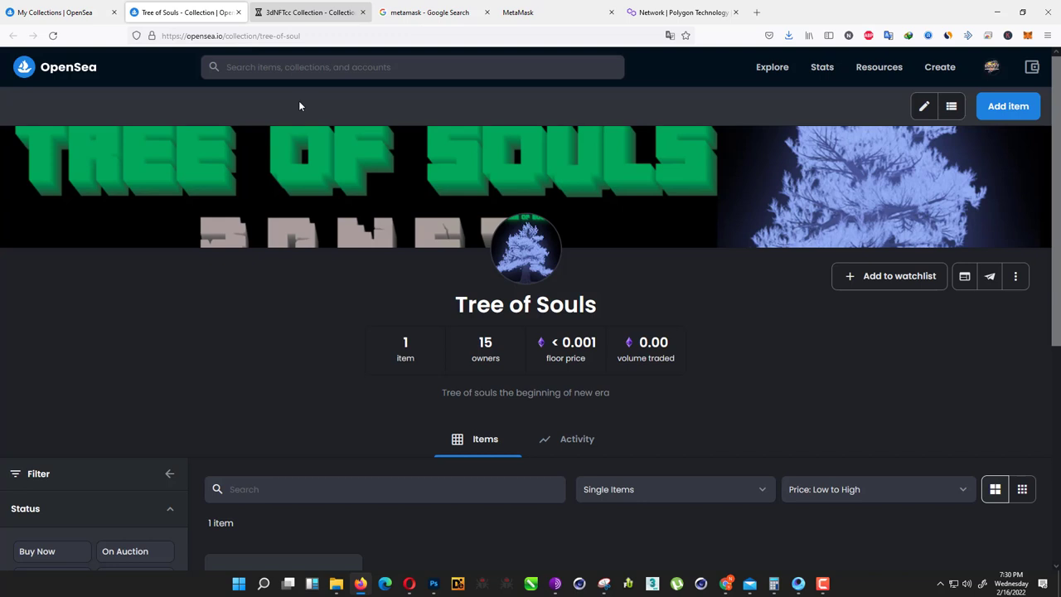
pyautogui.scroll(-3, 349, 248)
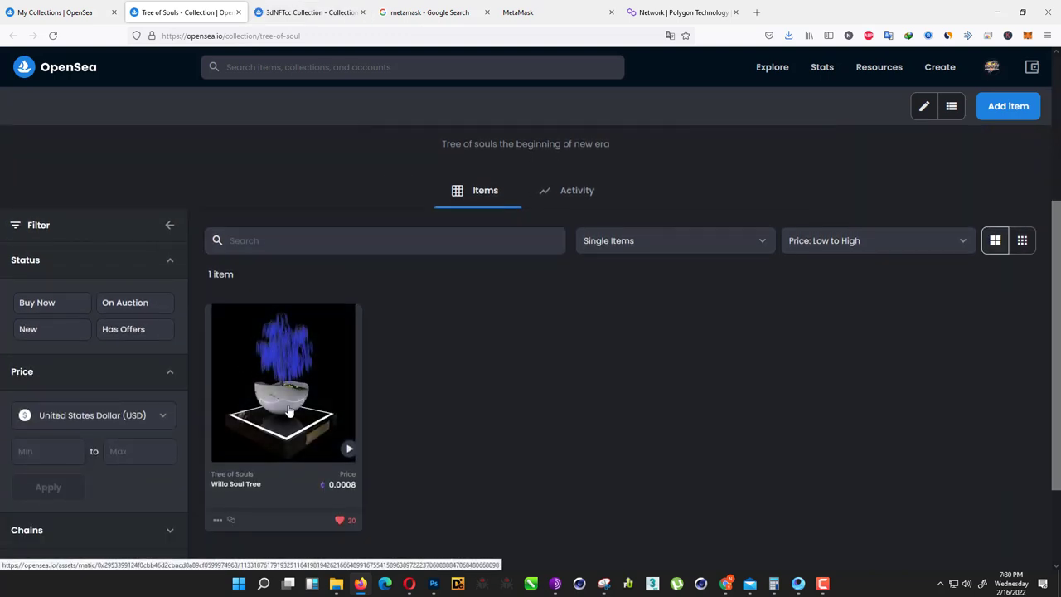
pyautogui.scroll(-1, 249, 365)
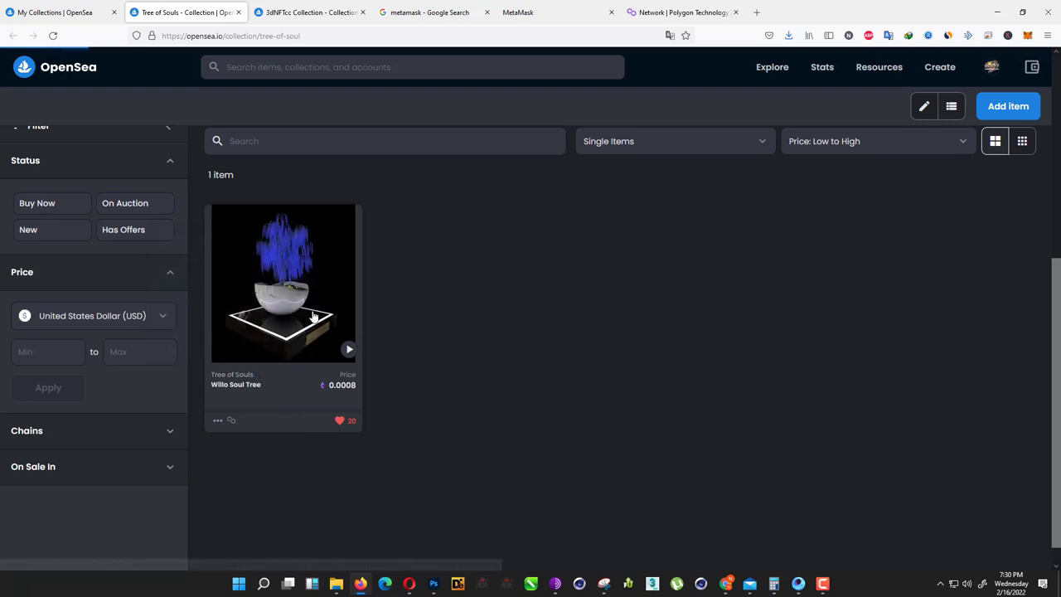
pyautogui.scroll(4, 312, 317)
pyautogui.scroll(-1, 374, 340)
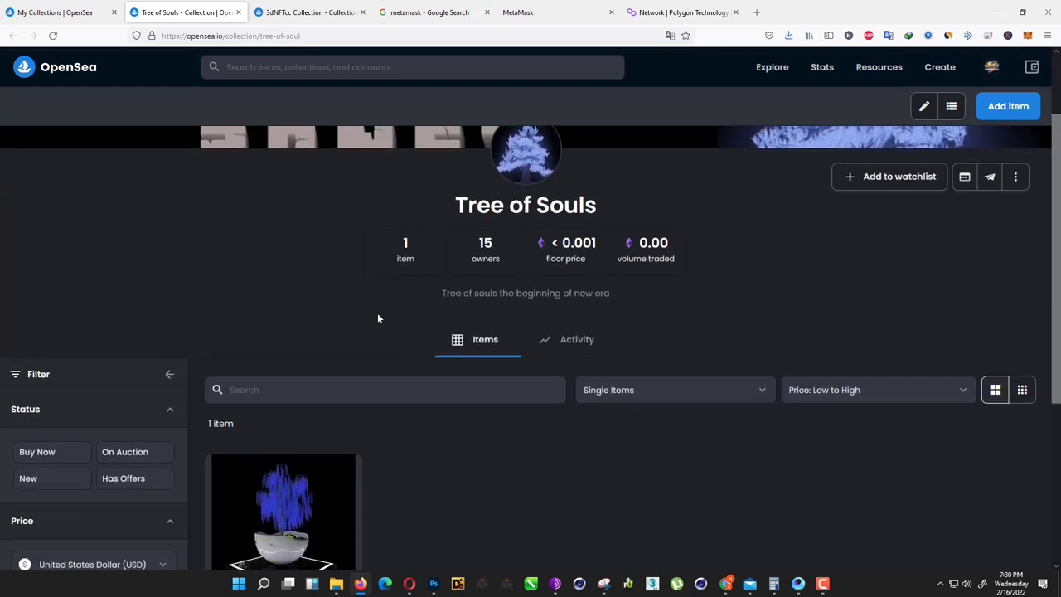
pyautogui.click(58, 13)
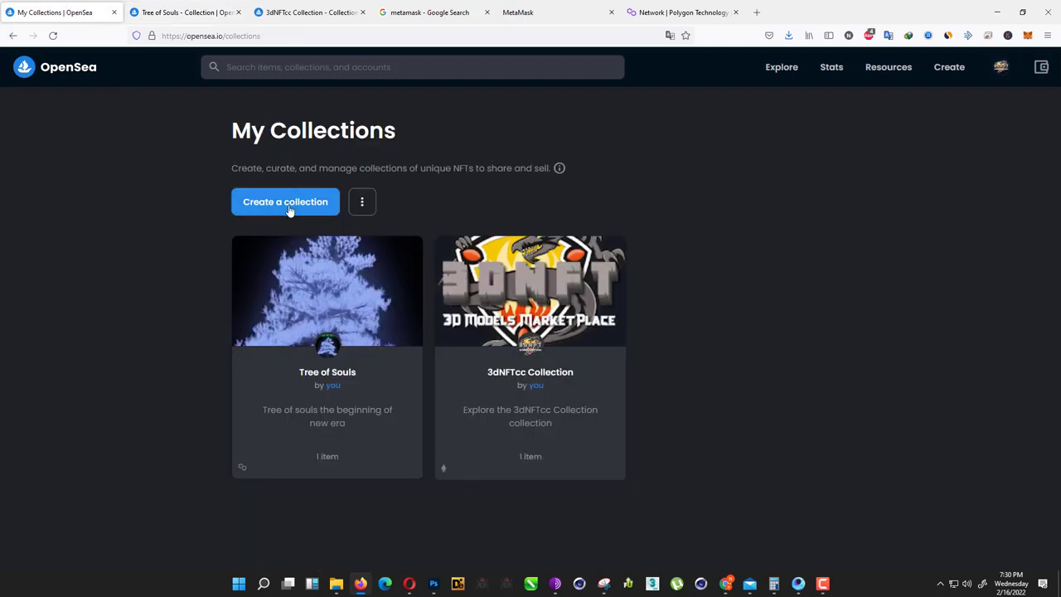
# - Start creating a new collection and switch MetaMask to the Polygon network
pyautogui.click(243, 201)
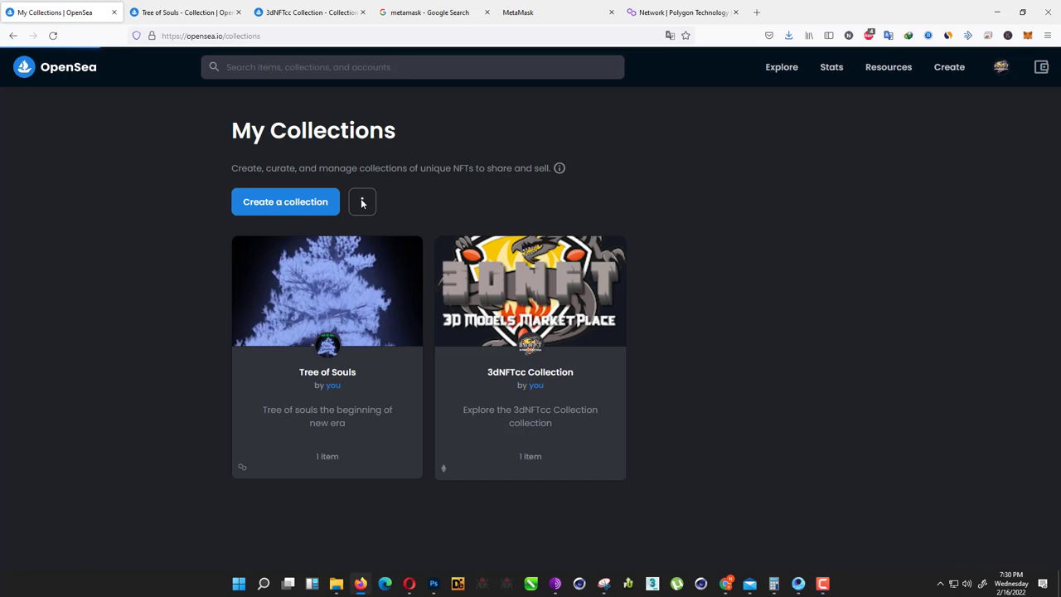
pyautogui.click(1027, 35)
pyautogui.click(950, 65)
pyautogui.click(948, 169)
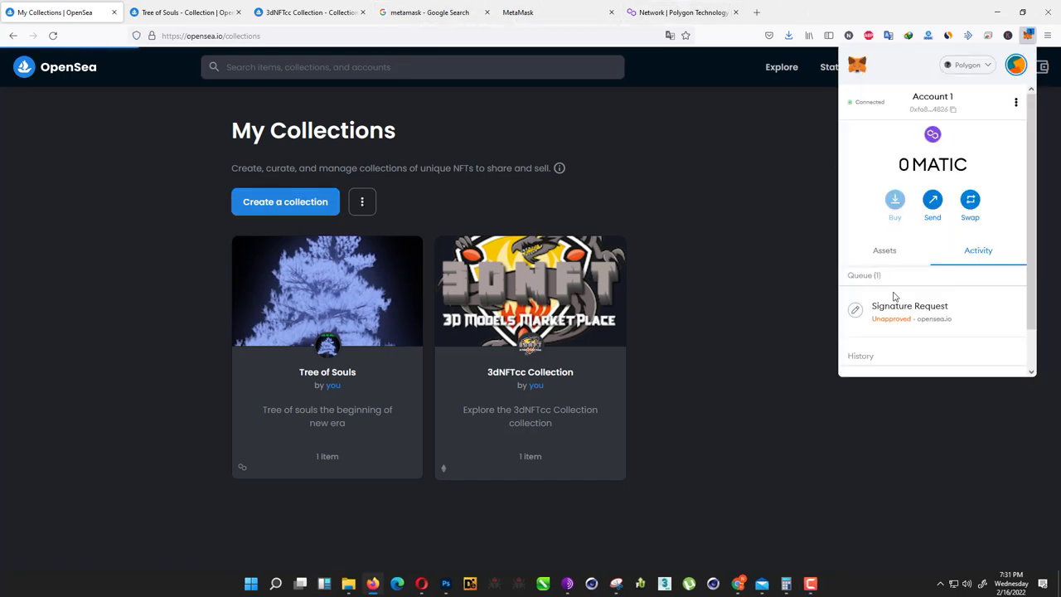
# - Sign OpenSea's pending sign-in signature request in MetaMask
pyautogui.click(902, 311)
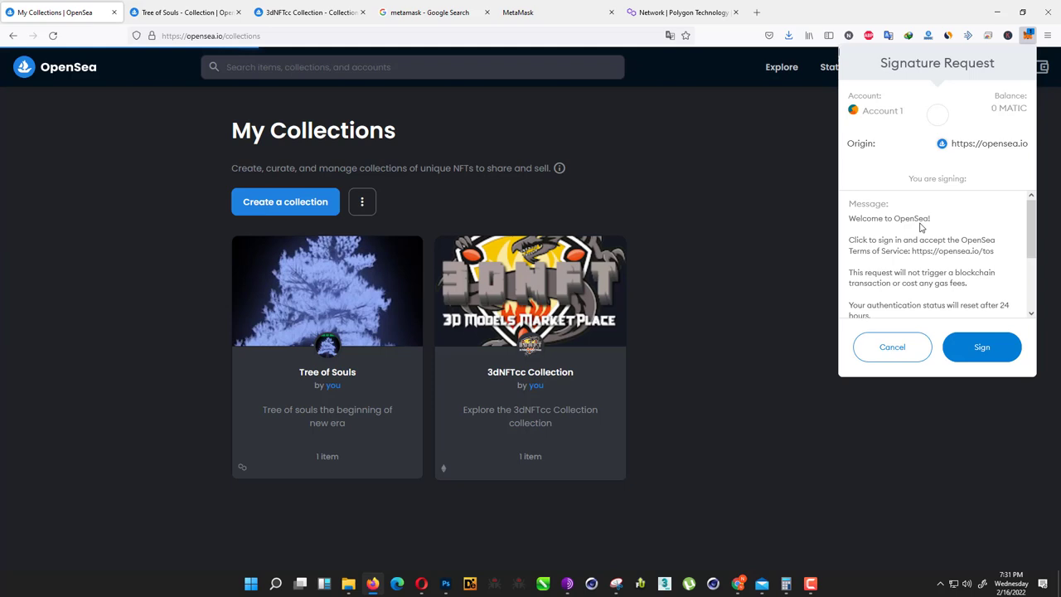
pyautogui.scroll(-1, 957, 283)
pyautogui.scroll(-1, 957, 282)
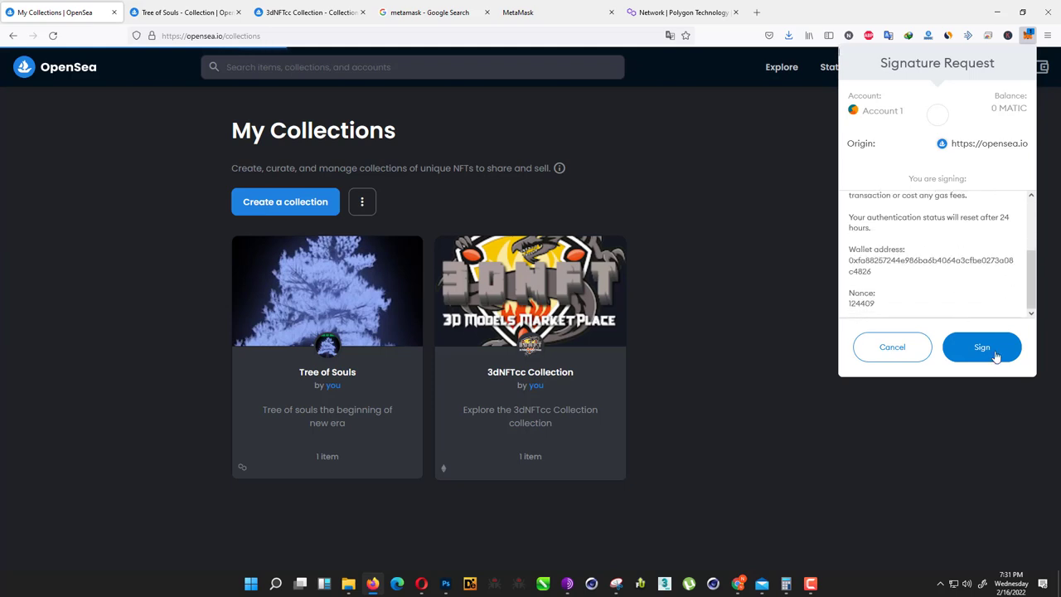
pyautogui.click(985, 350)
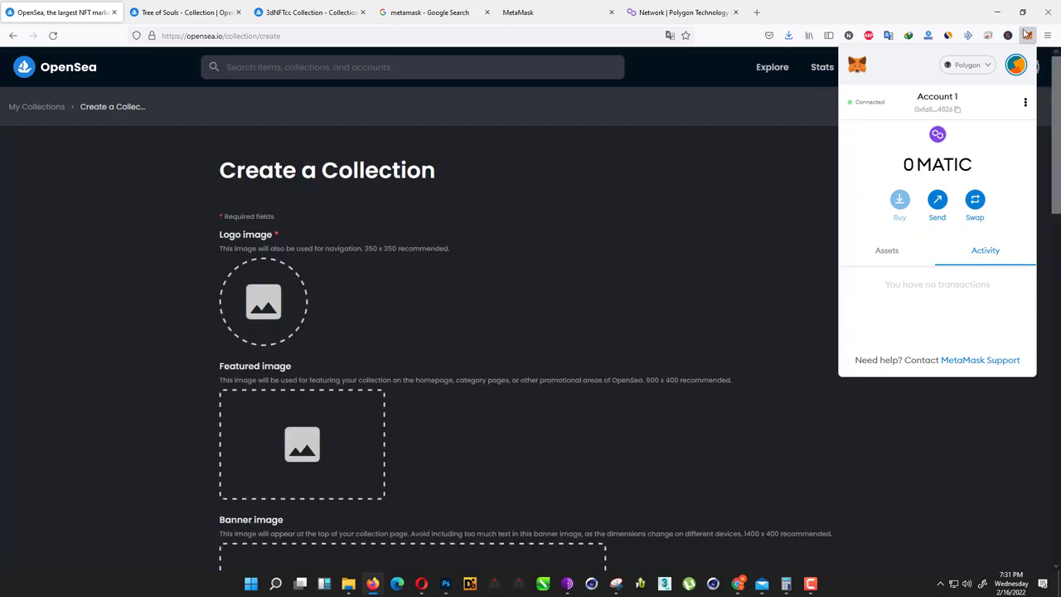
# - Set the Desktop image Earth+astroid as the collection logo
pyautogui.click(791, 129)
pyautogui.scroll(-1, 468, 232)
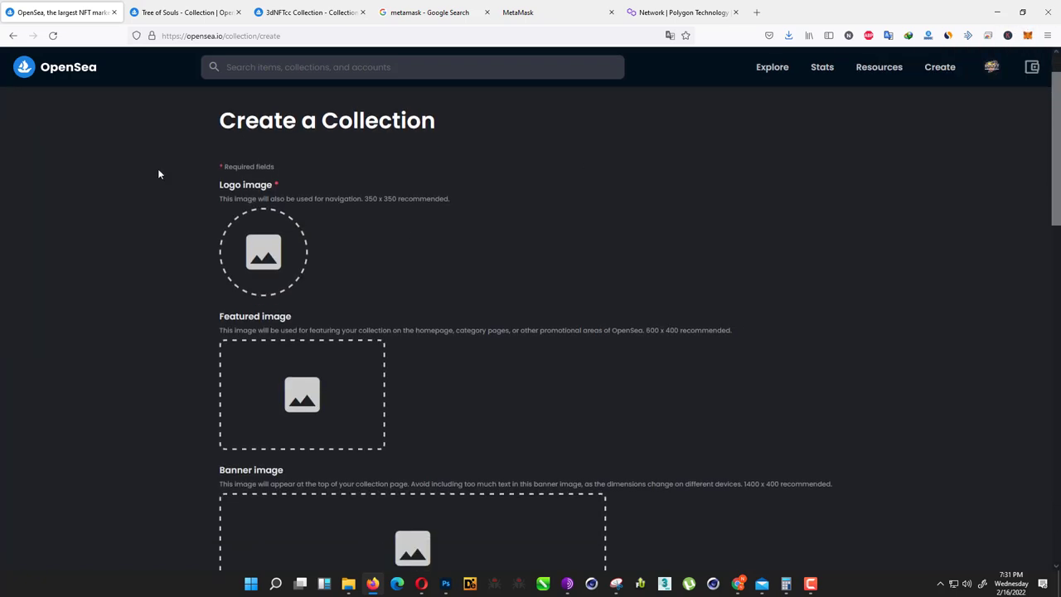
pyautogui.click(263, 259)
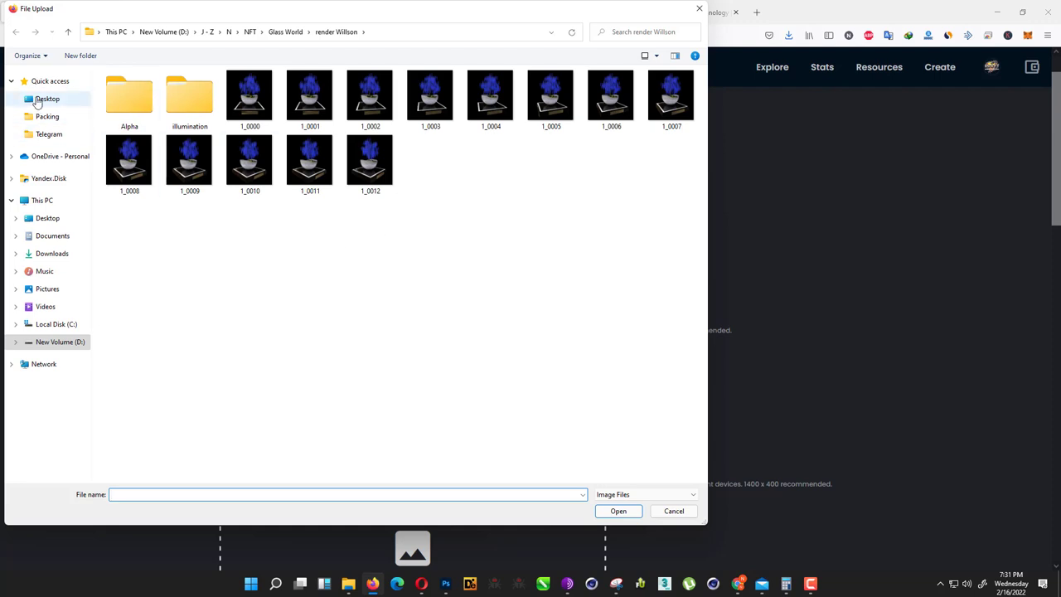
pyautogui.click(45, 99)
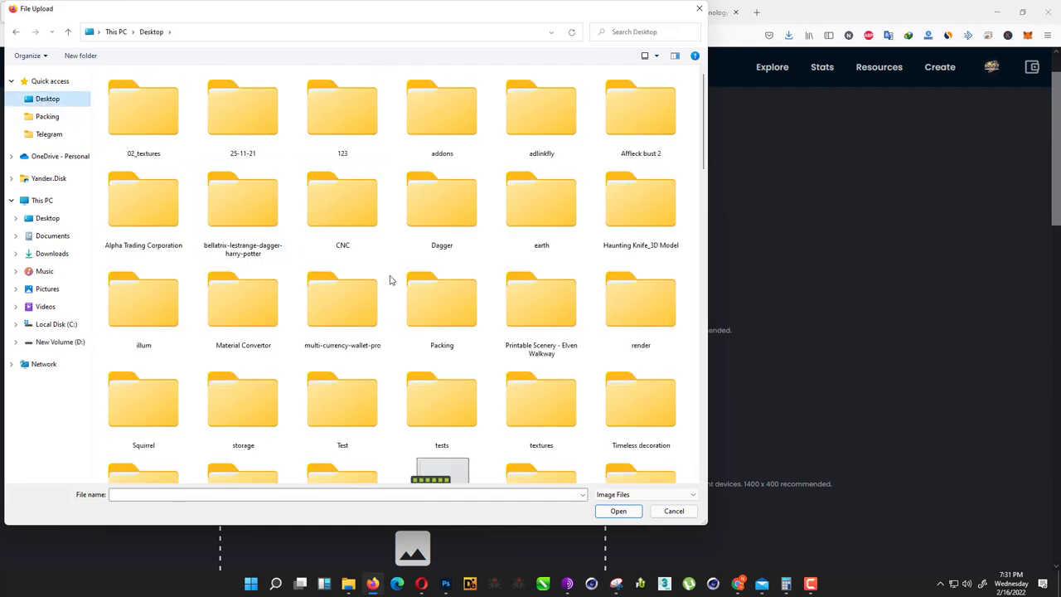
pyautogui.scroll(-10, 361, 288)
pyautogui.click(440, 107)
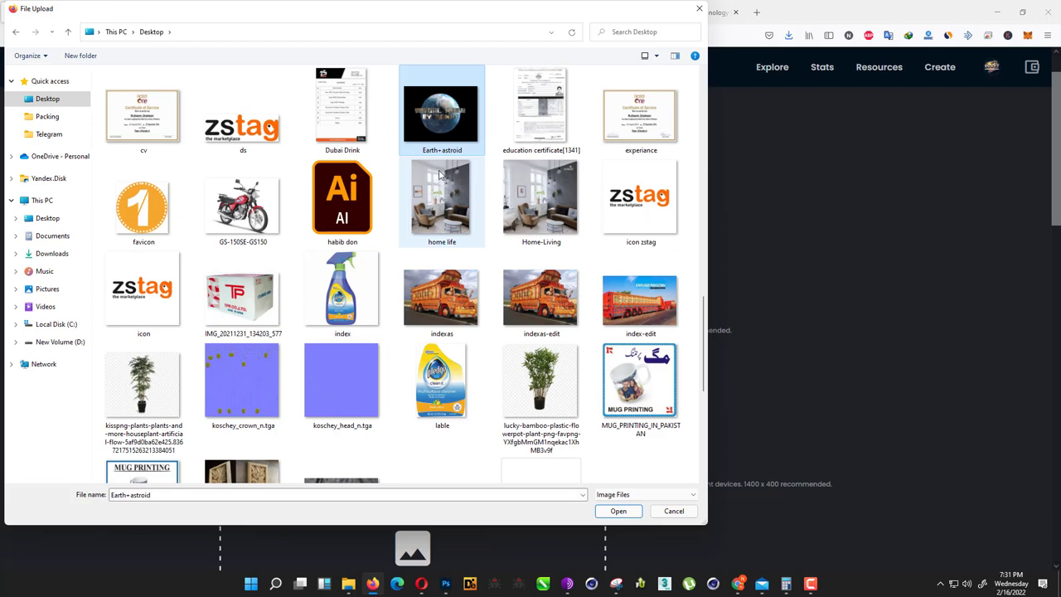
pyautogui.doubleClick(448, 124)
# - Use the same Earth+astroid image as the collection banner
pyautogui.scroll(-1, 379, 351)
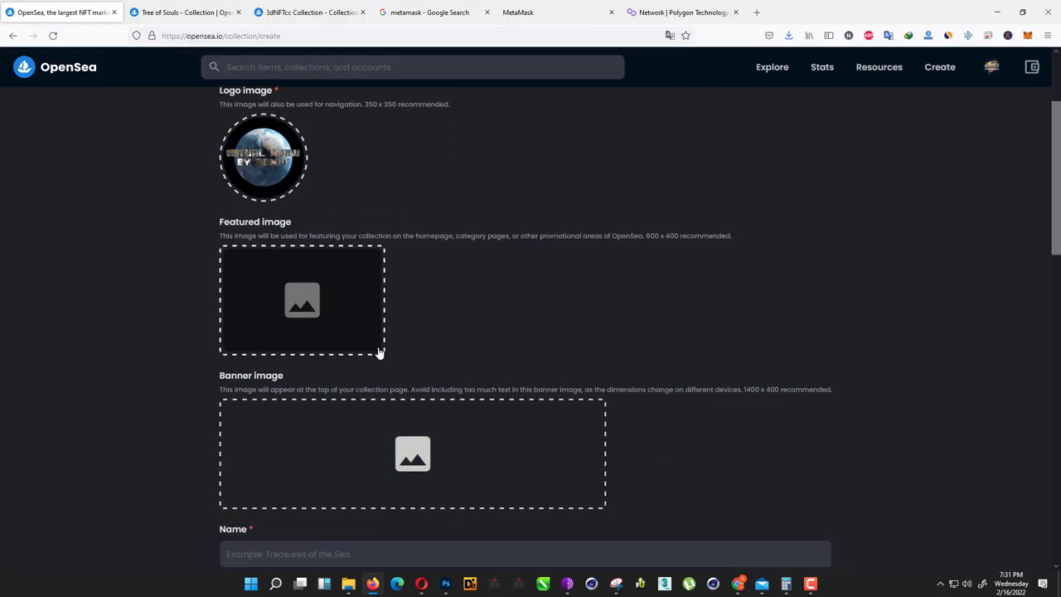
pyautogui.scroll(1, 300, 335)
pyautogui.scroll(-1, 297, 332)
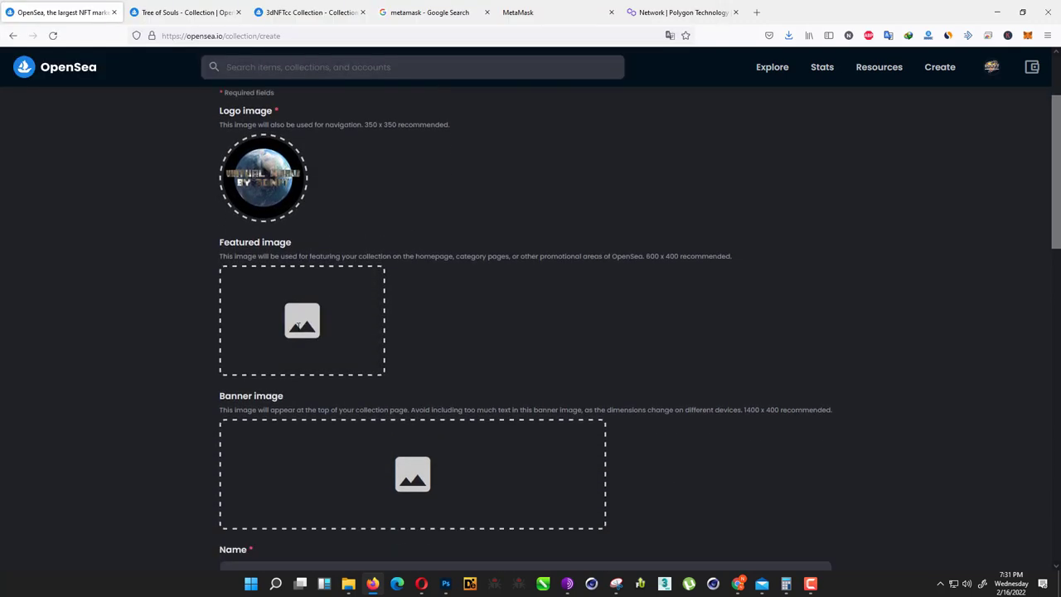
pyautogui.click(377, 401)
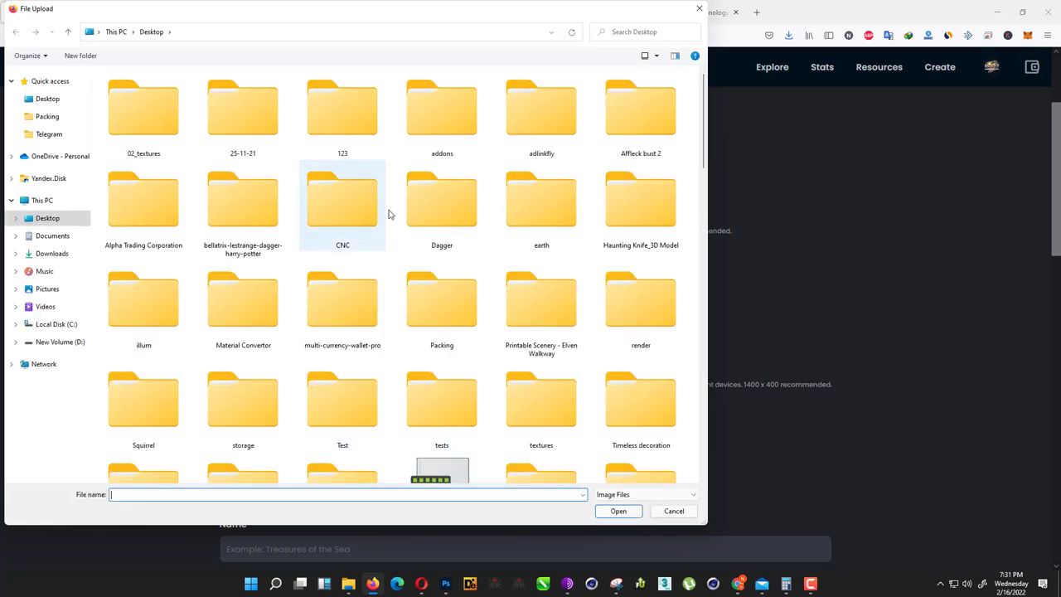
pyautogui.scroll(-5, 526, 216)
pyautogui.scroll(6, 525, 224)
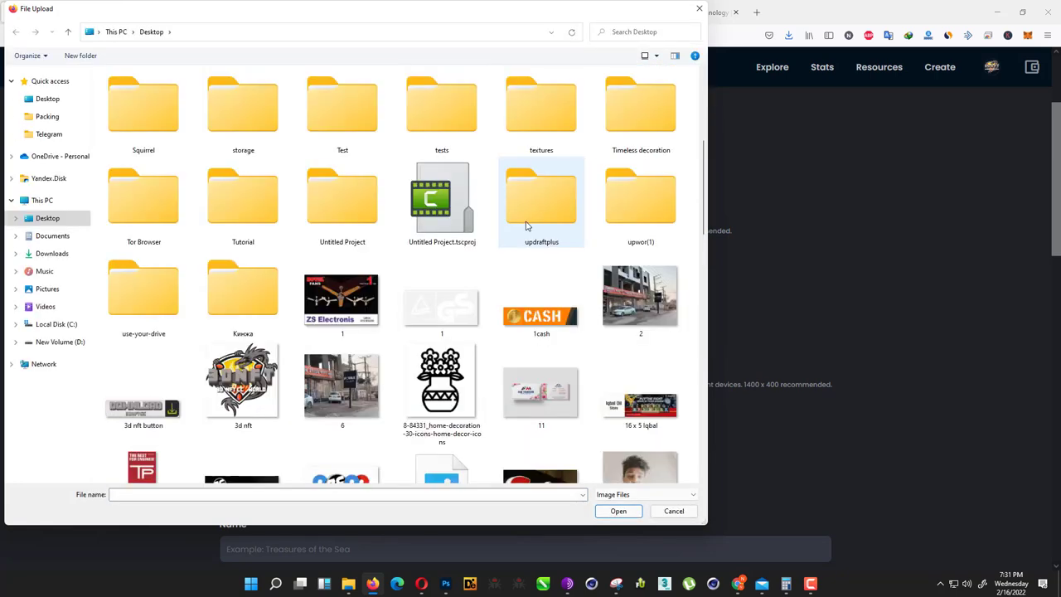
pyautogui.scroll(-3, 471, 268)
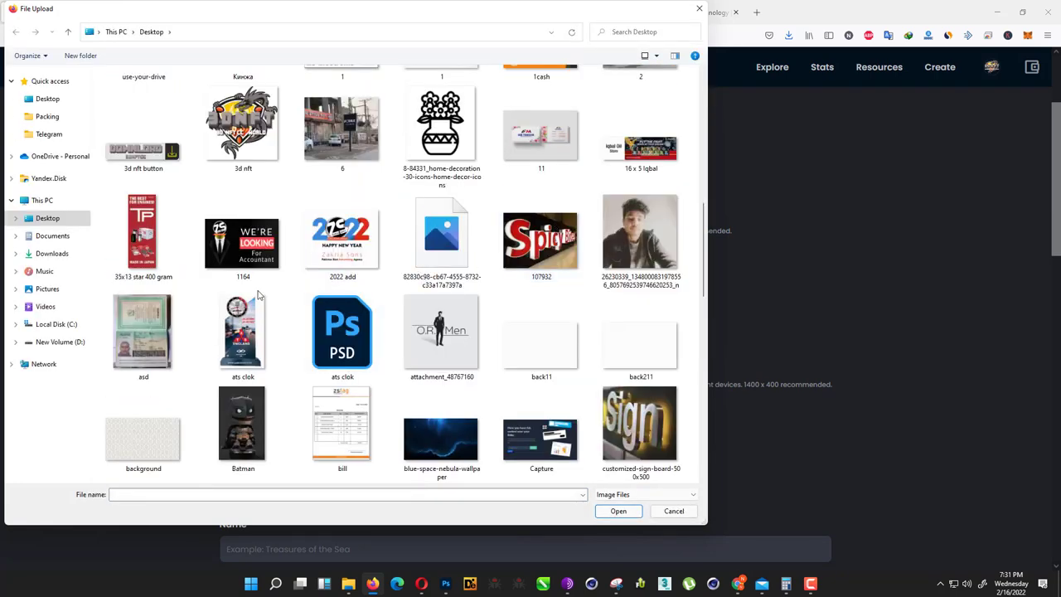
pyautogui.scroll(-5, 403, 329)
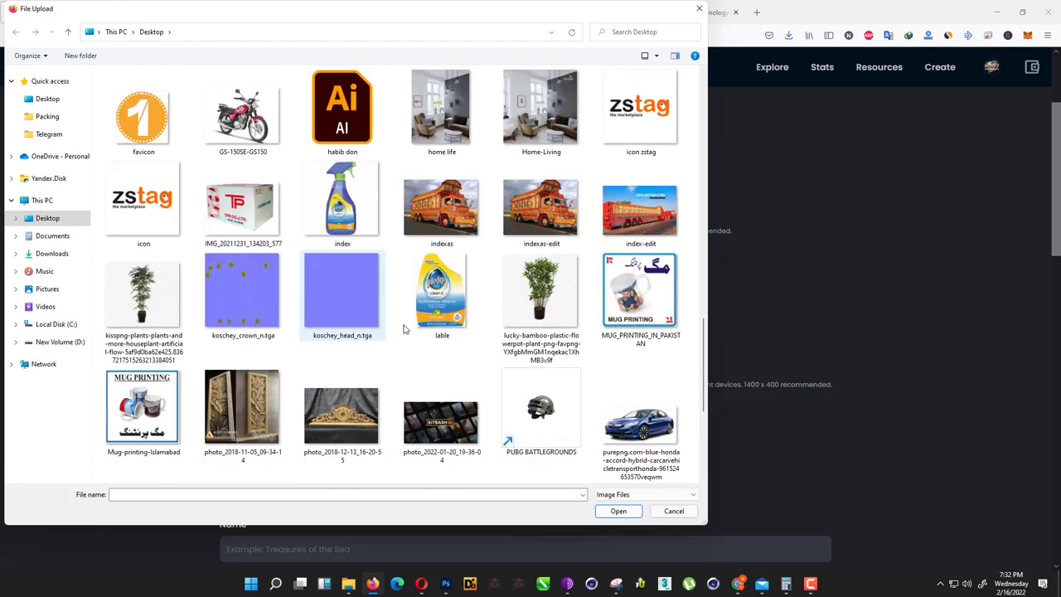
pyautogui.click(451, 287)
pyautogui.scroll(8, 450, 286)
pyautogui.scroll(-5, 518, 281)
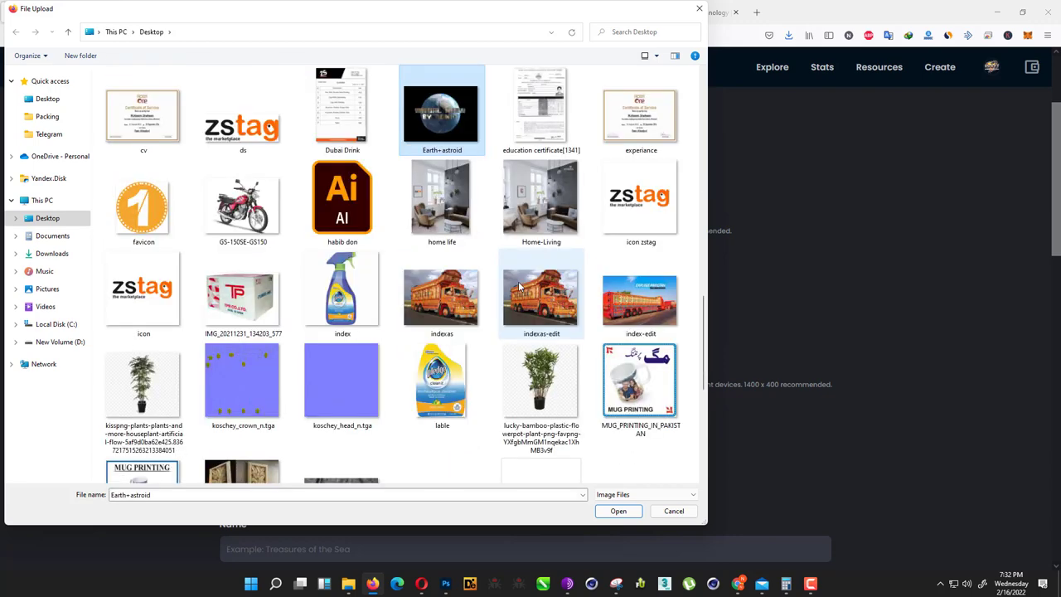
pyautogui.doubleClick(429, 80)
pyautogui.scroll(-3, 346, 328)
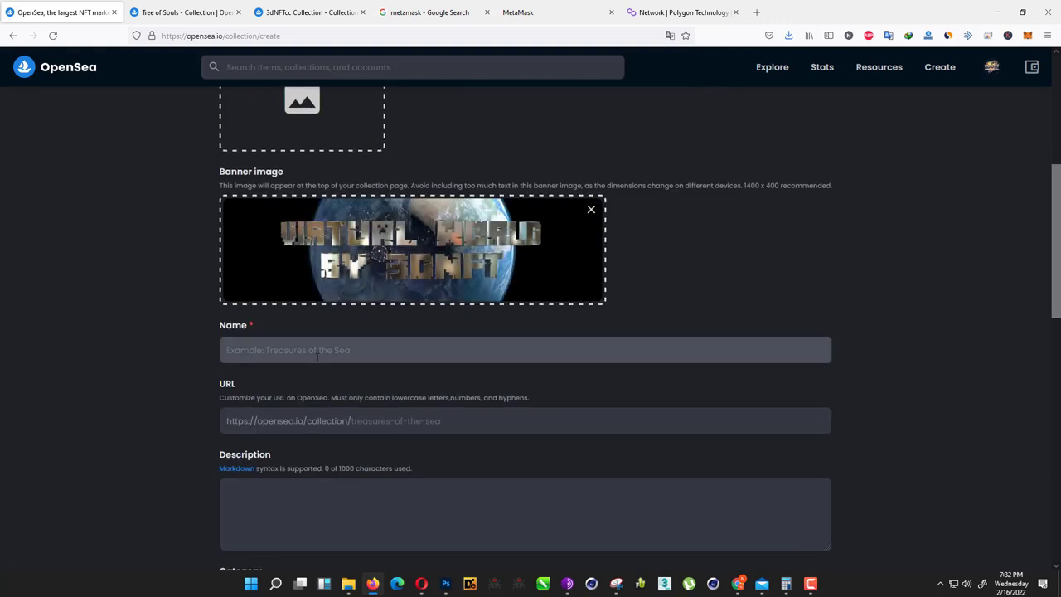
# - Name the collection '3d Virtual World Game' with URL 3d-virtual-world-game and description 'Best Revolutionary Game Your Ever Play'
pyautogui.click(318, 354)
pyautogui.write('3d V')
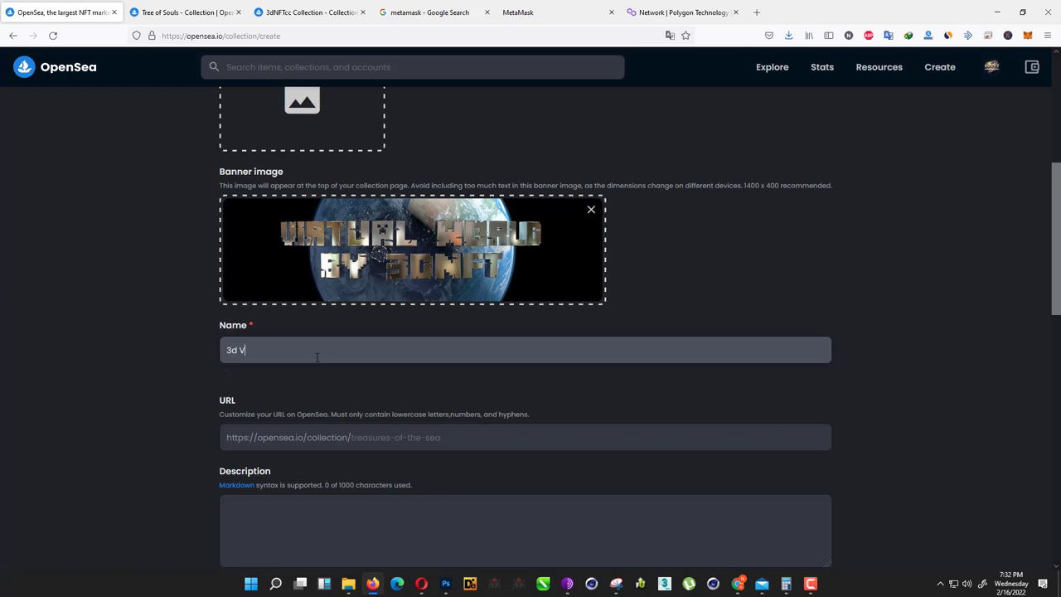
pyautogui.write('irtual World Game')
pyautogui.click(421, 437)
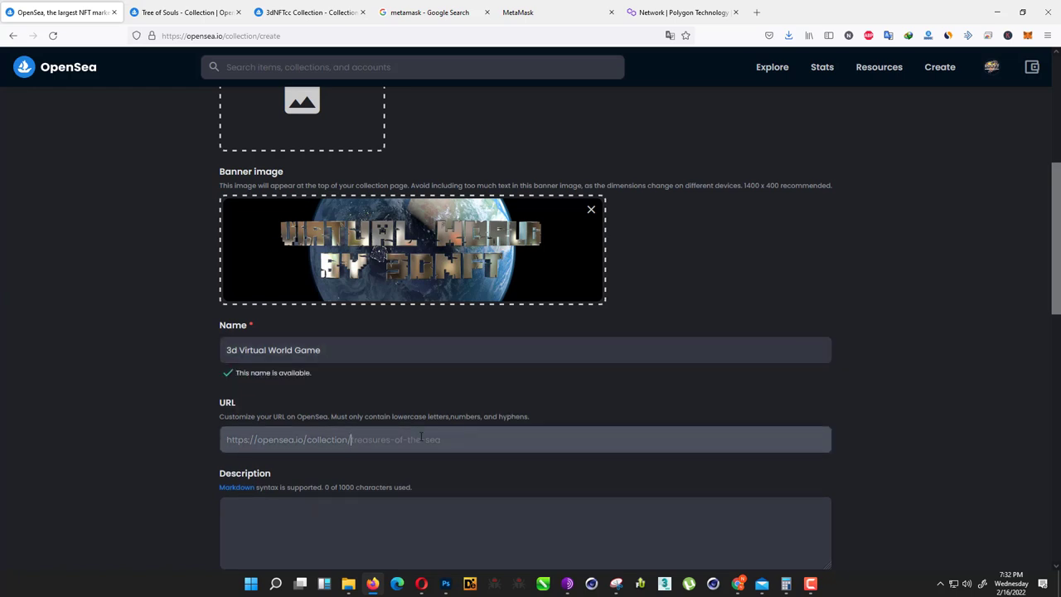
pyautogui.scroll(-2, 322, 449)
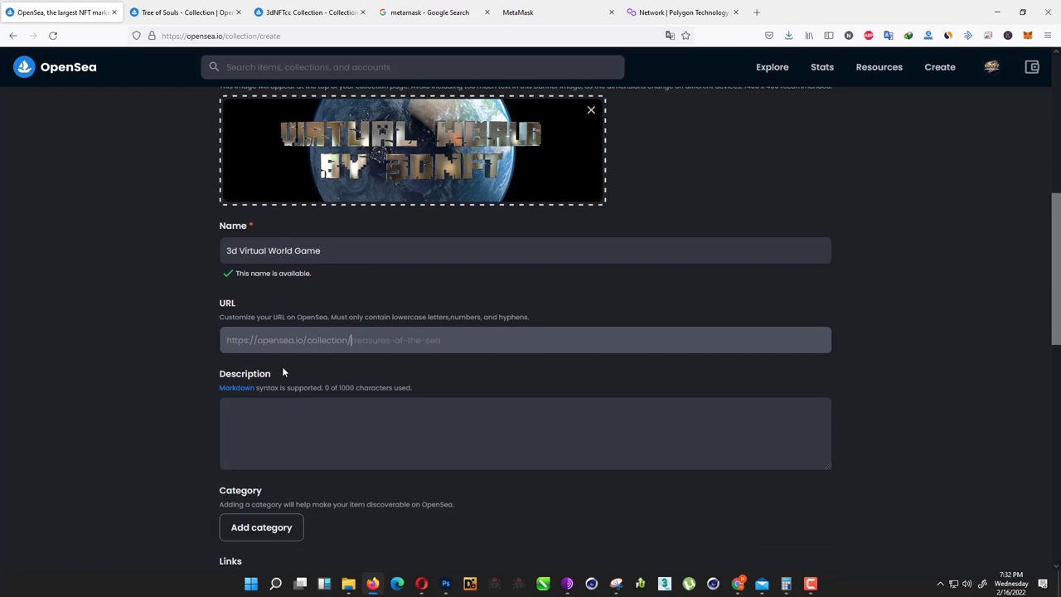
pyautogui.write('3d')
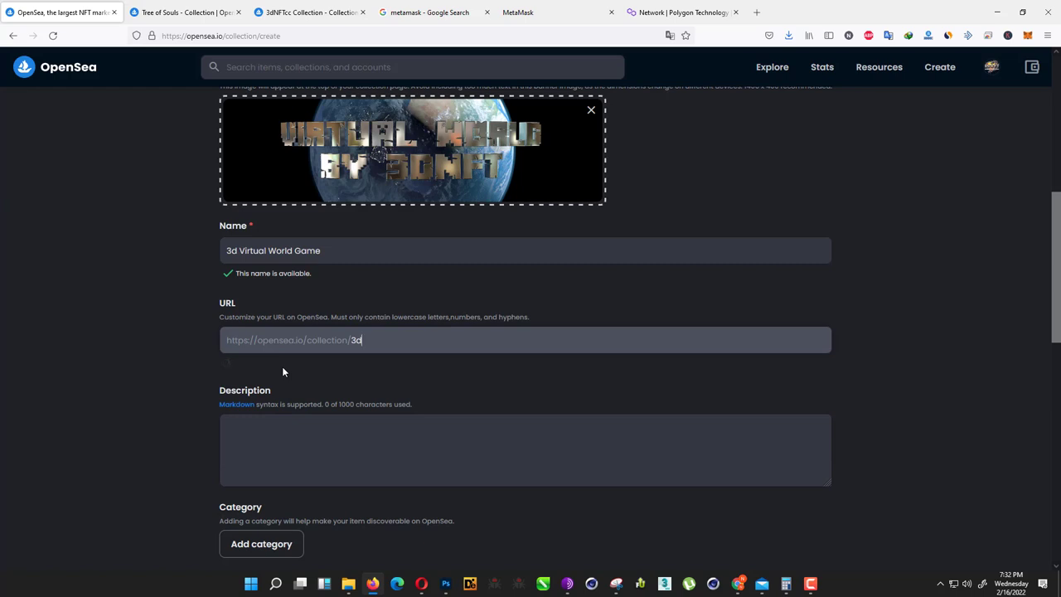
pyautogui.write('-virtual-world-game')
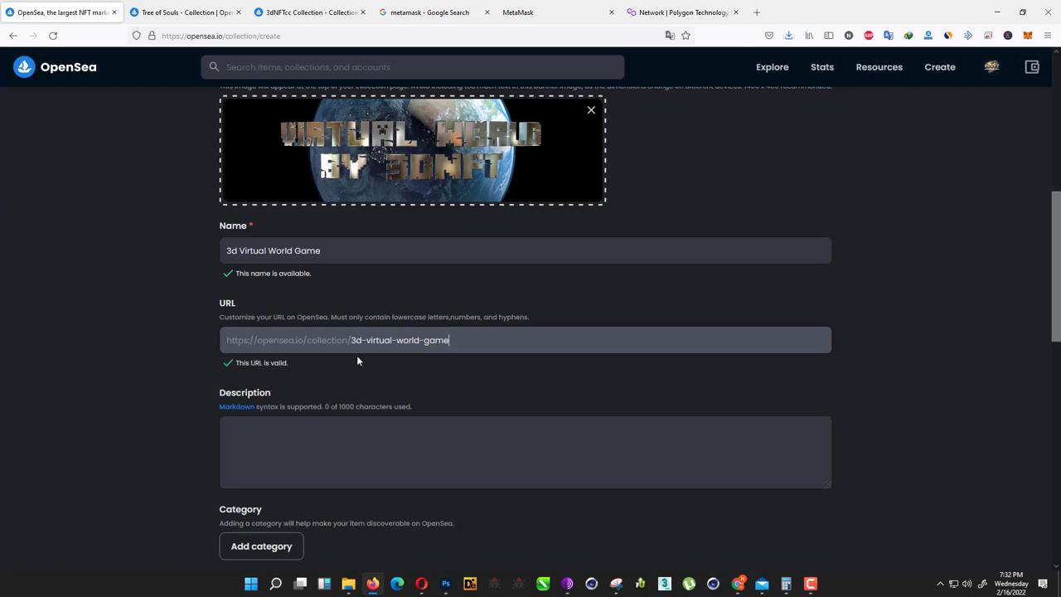
pyautogui.click(254, 438)
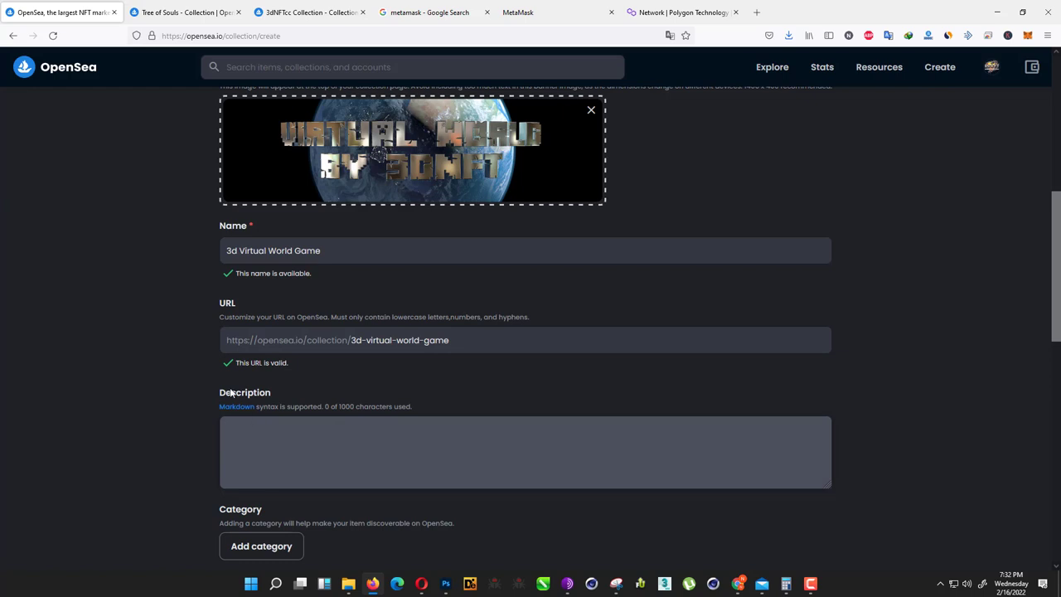
pyautogui.write('Best Revolutio')
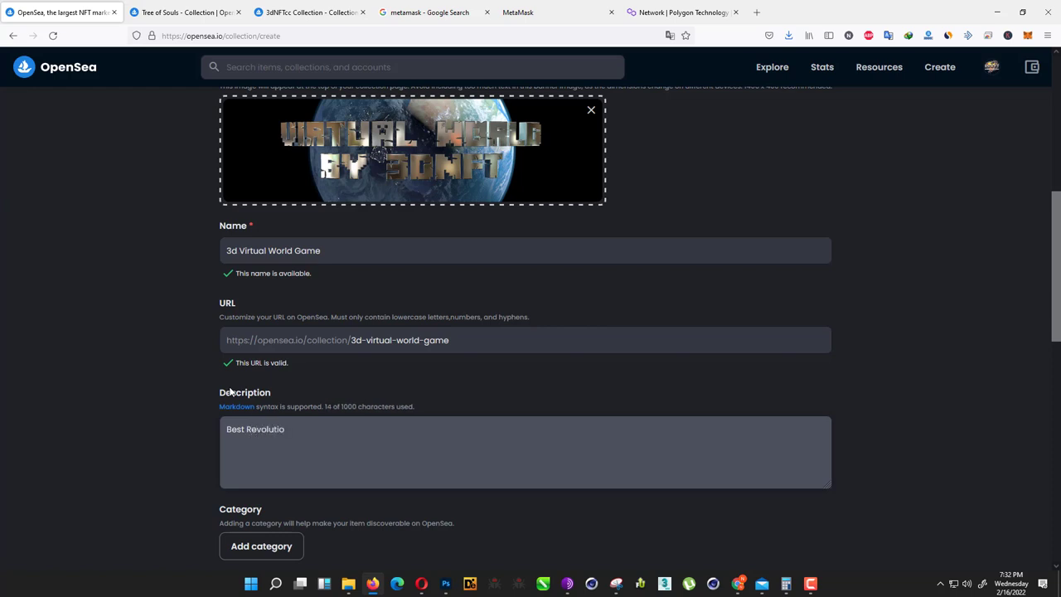
pyautogui.write('nary Game Your ')
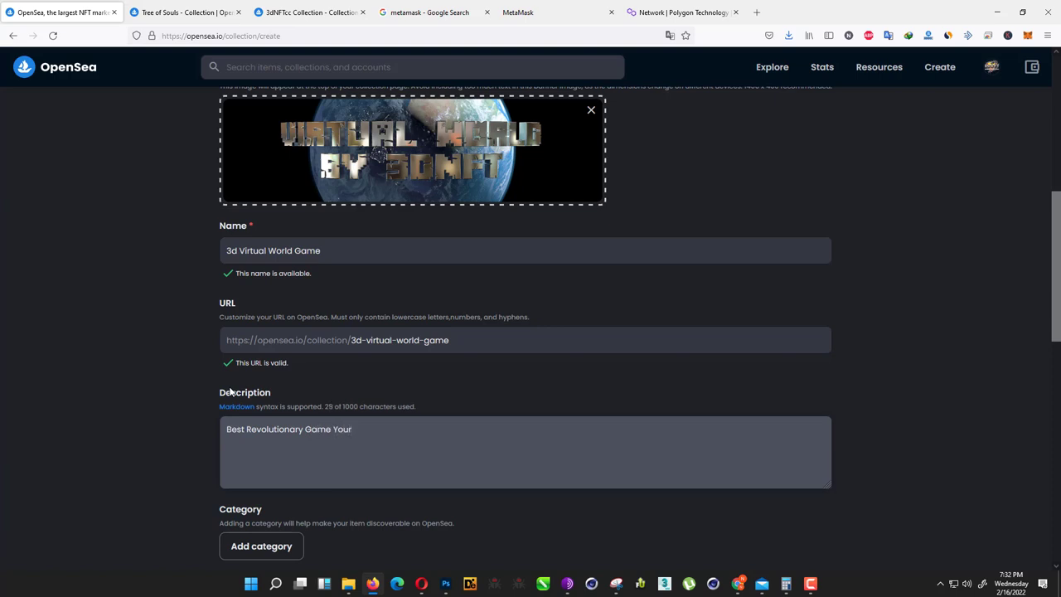
pyautogui.write('Ever Play')
# - Set the collection category to Sports
pyautogui.scroll(-3, 199, 467)
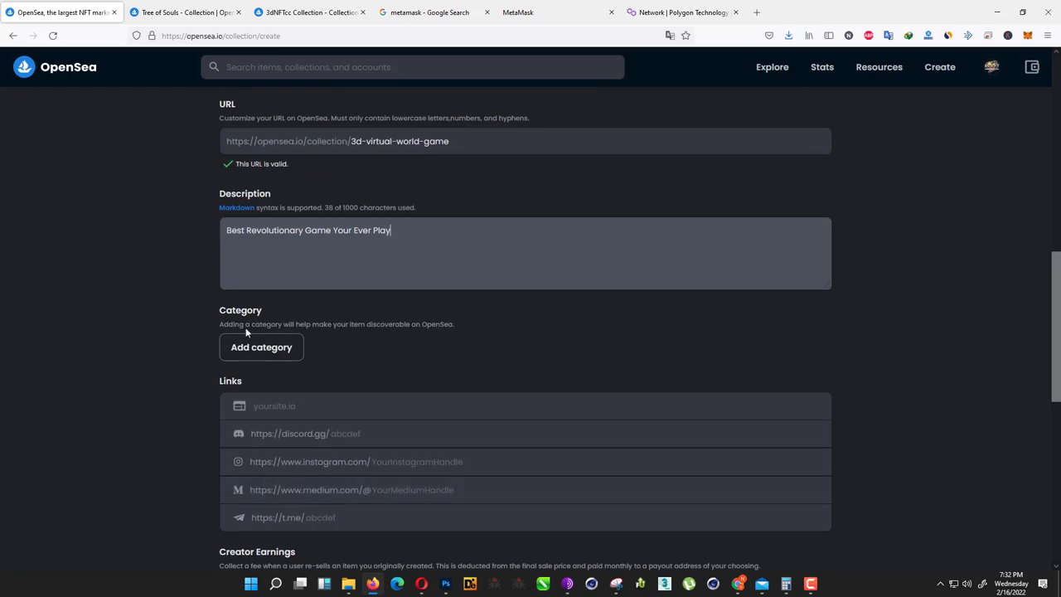
pyautogui.click(270, 351)
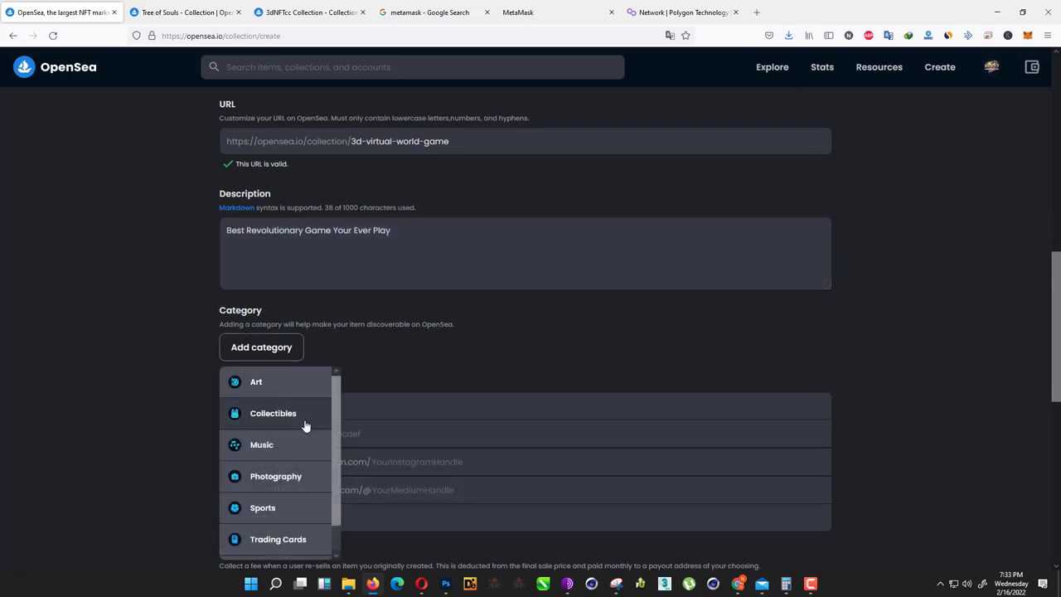
pyautogui.scroll(-1, 279, 446)
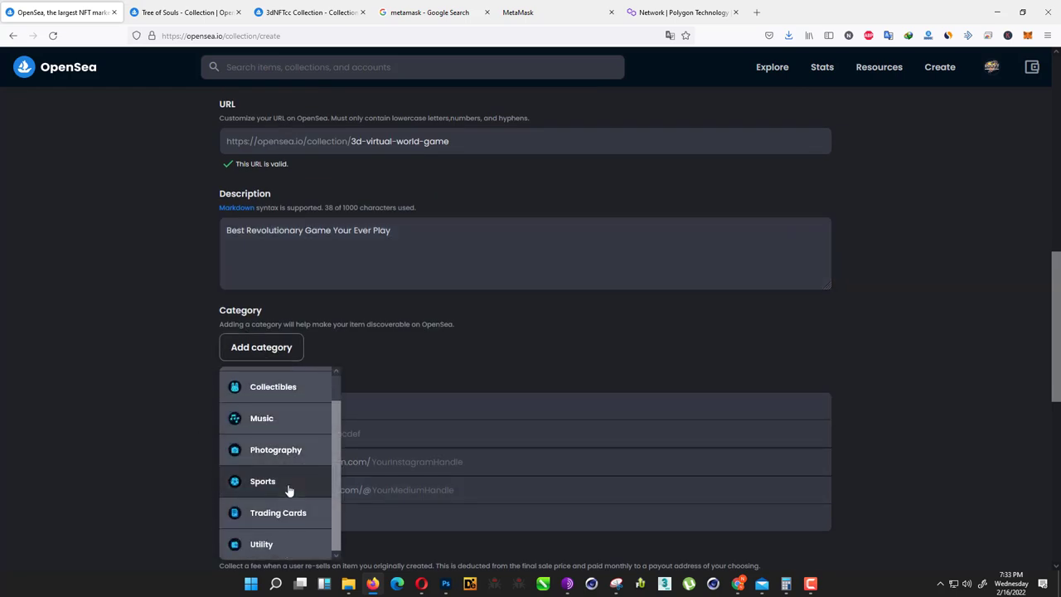
pyautogui.scroll(1, 278, 521)
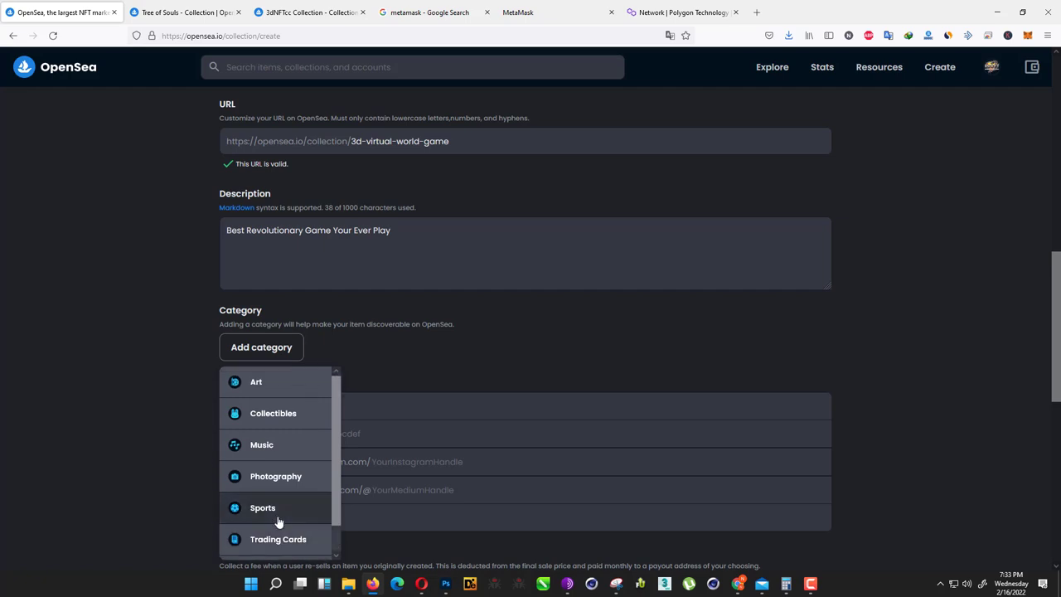
pyautogui.click(274, 508)
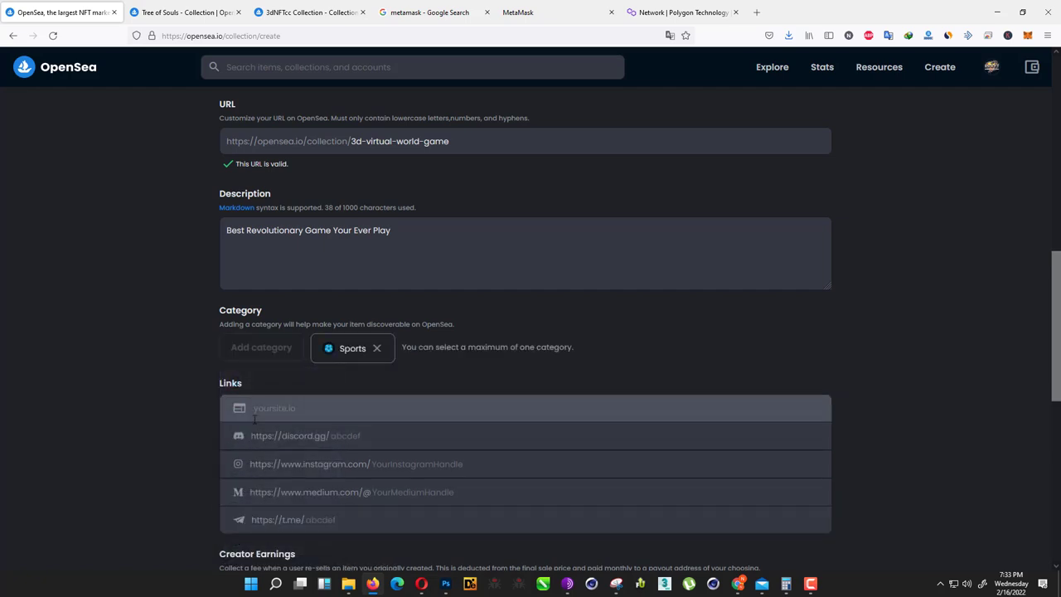
# - Add website 3dnft.cc, the creator's Instagram handle and Telegram the3dnft to the links
pyautogui.scroll(-2, 329, 313)
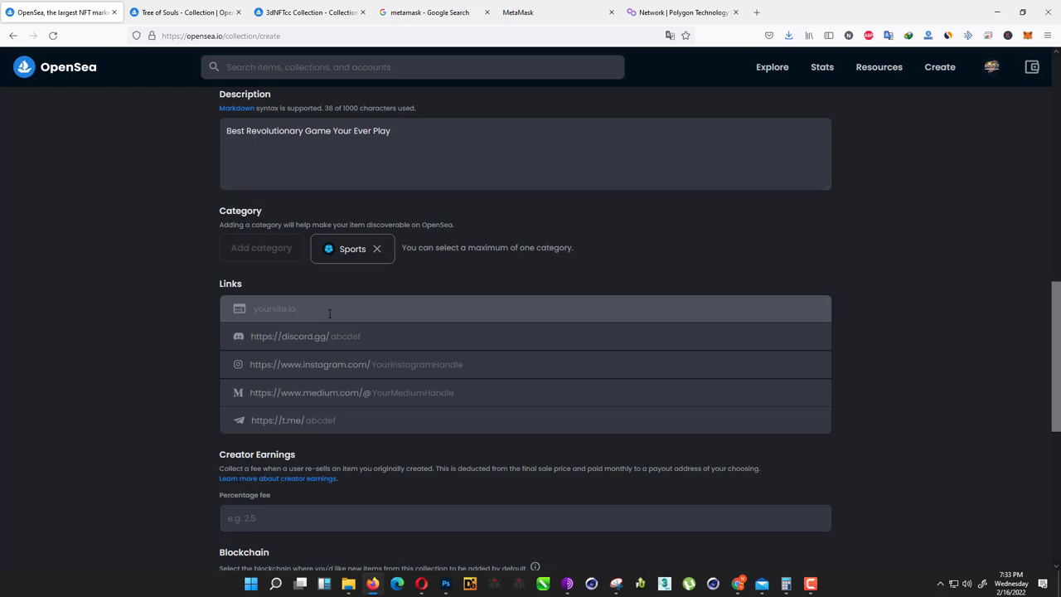
pyautogui.write('3dnft.cc')
pyautogui.click(398, 335)
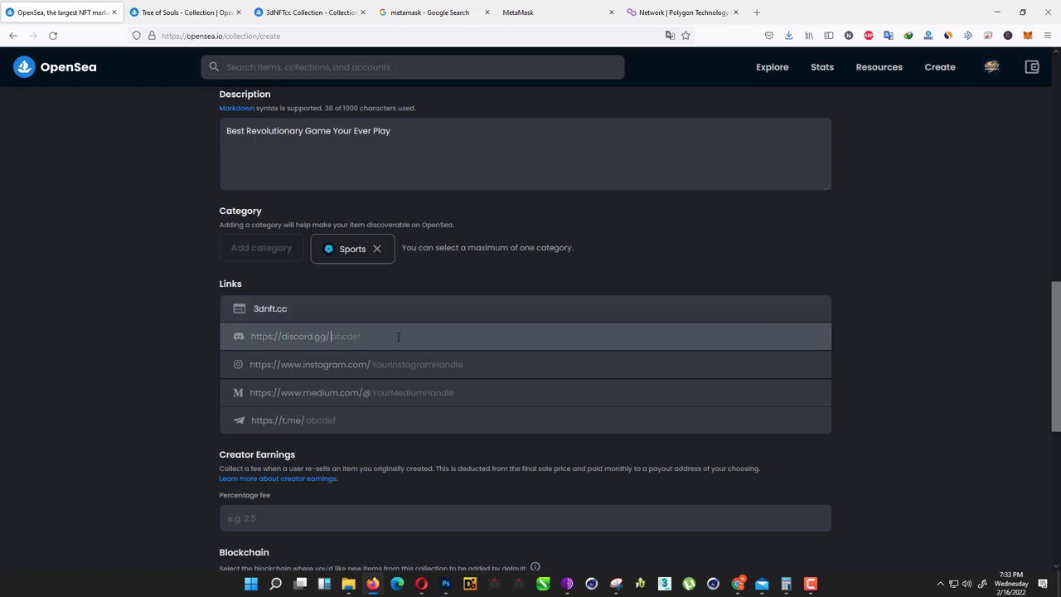
pyautogui.press('Tab')
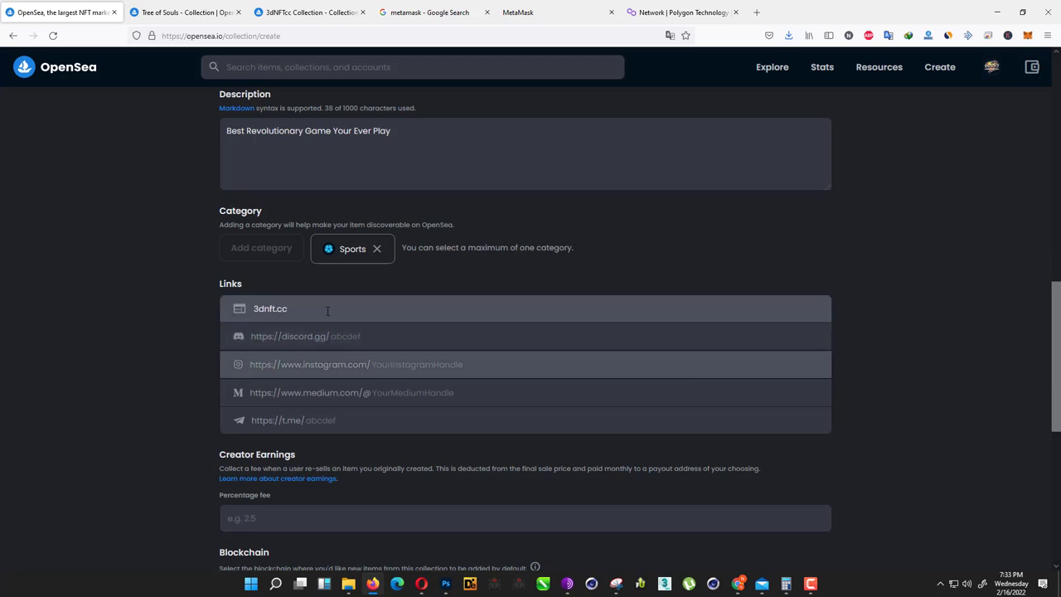
pyautogui.write('naqashafzal')
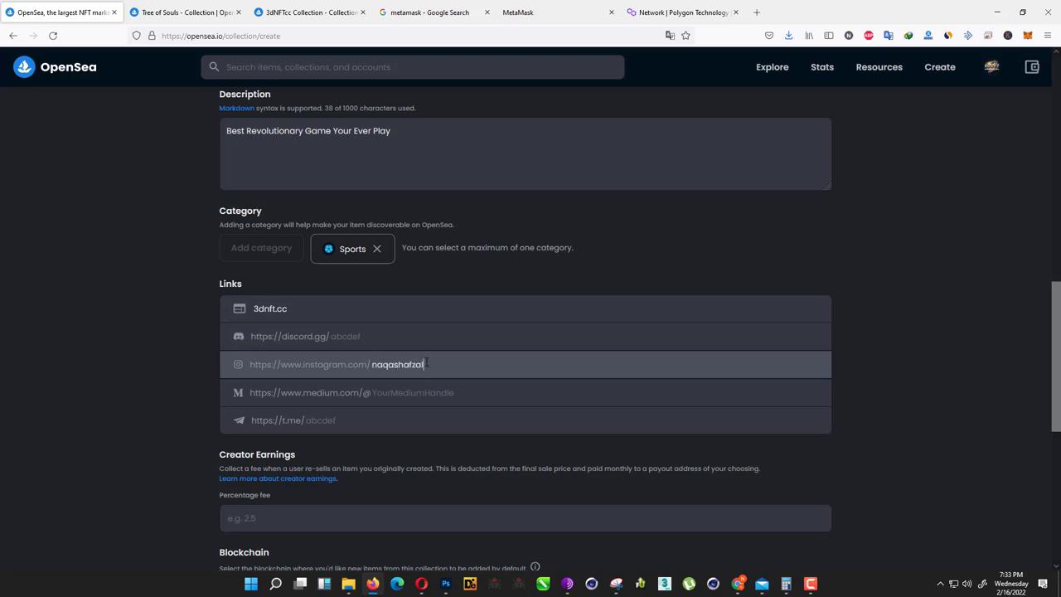
pyautogui.press('Tab')
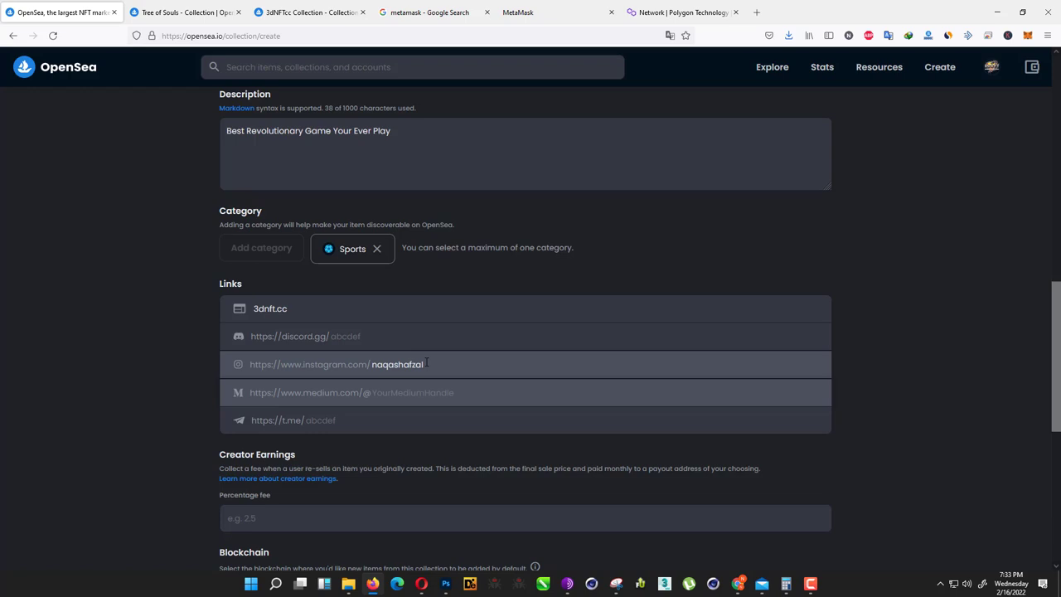
pyautogui.press('Tab')
pyautogui.write('the3d')
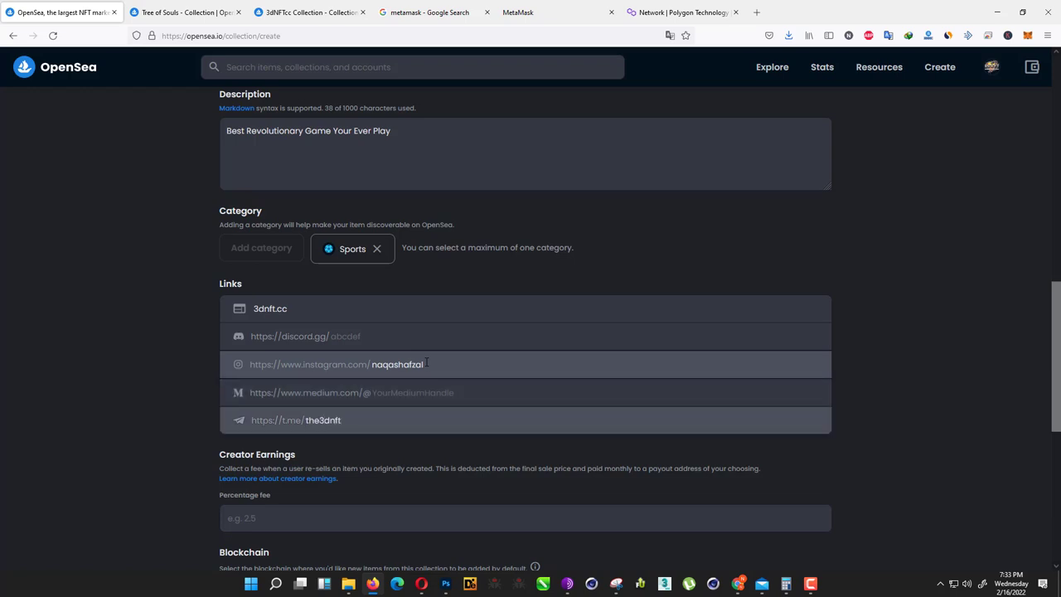
pyautogui.write('nft')
pyautogui.click(416, 398)
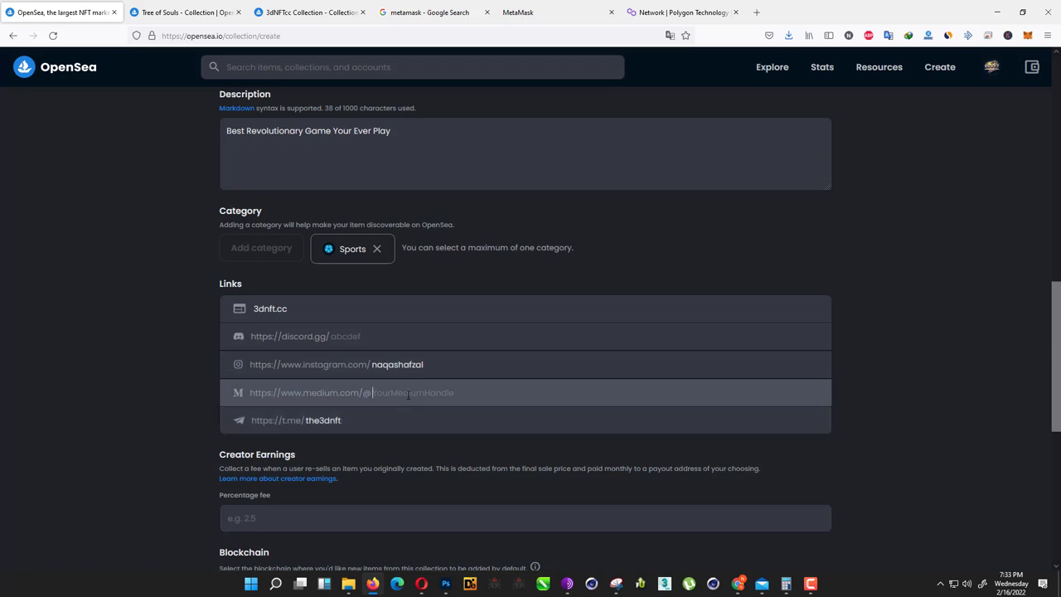
pyautogui.scroll(-2, 331, 357)
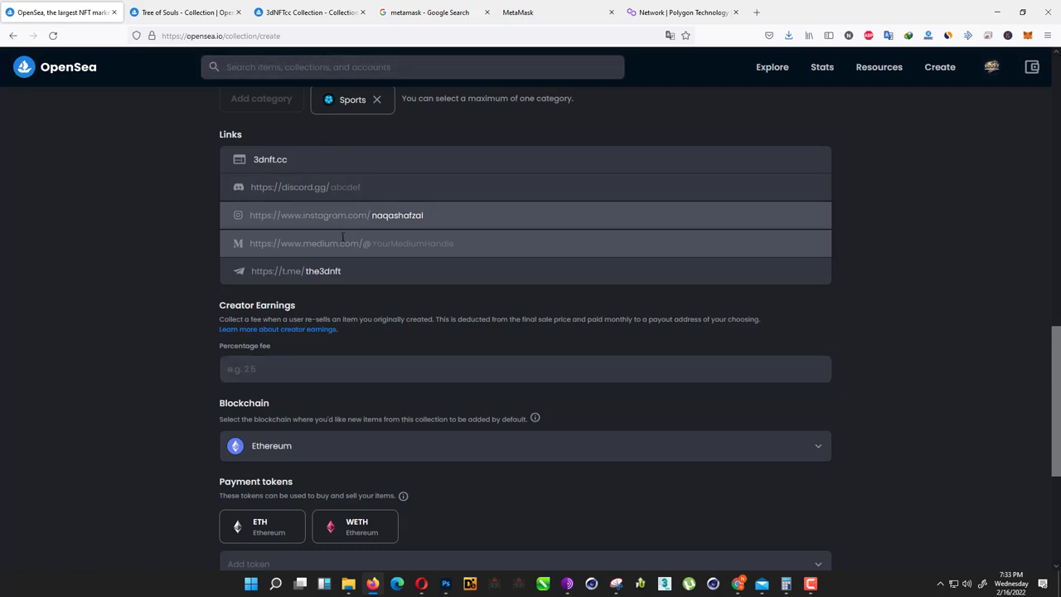
# - Set the collection's creator earnings to 10% and its blockchain to Polygon
pyautogui.click(285, 372)
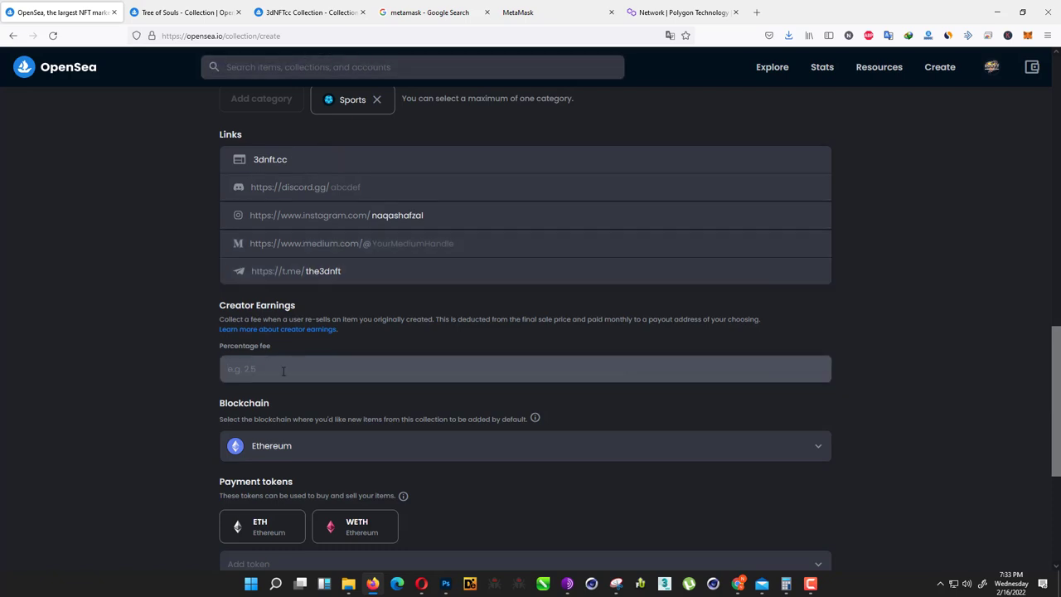
pyautogui.write('10')
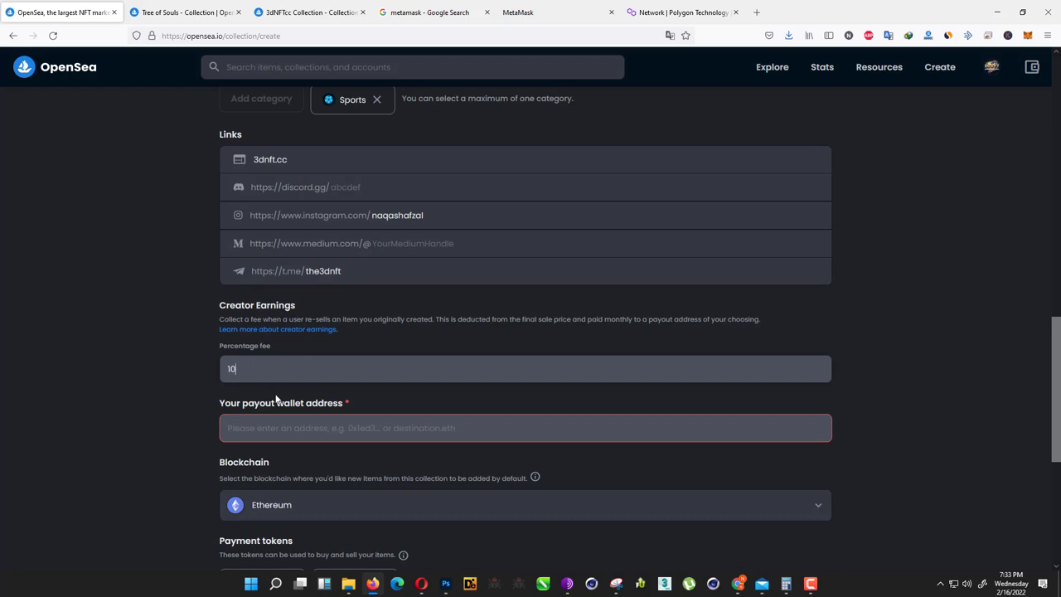
pyautogui.click(280, 427)
pyautogui.scroll(-1, 273, 497)
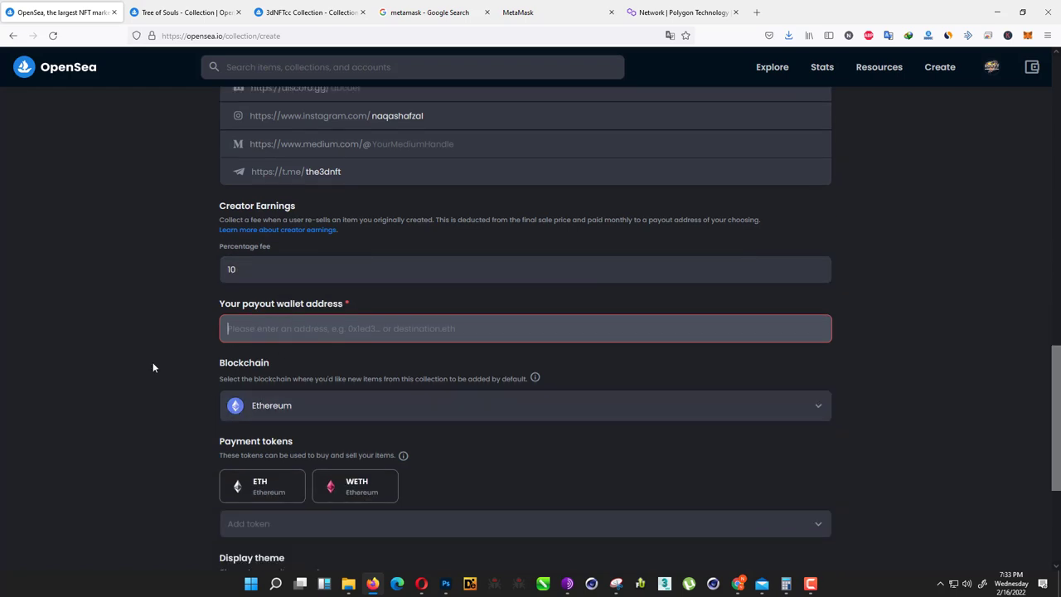
pyautogui.click(260, 405)
pyautogui.doubleClick(271, 405)
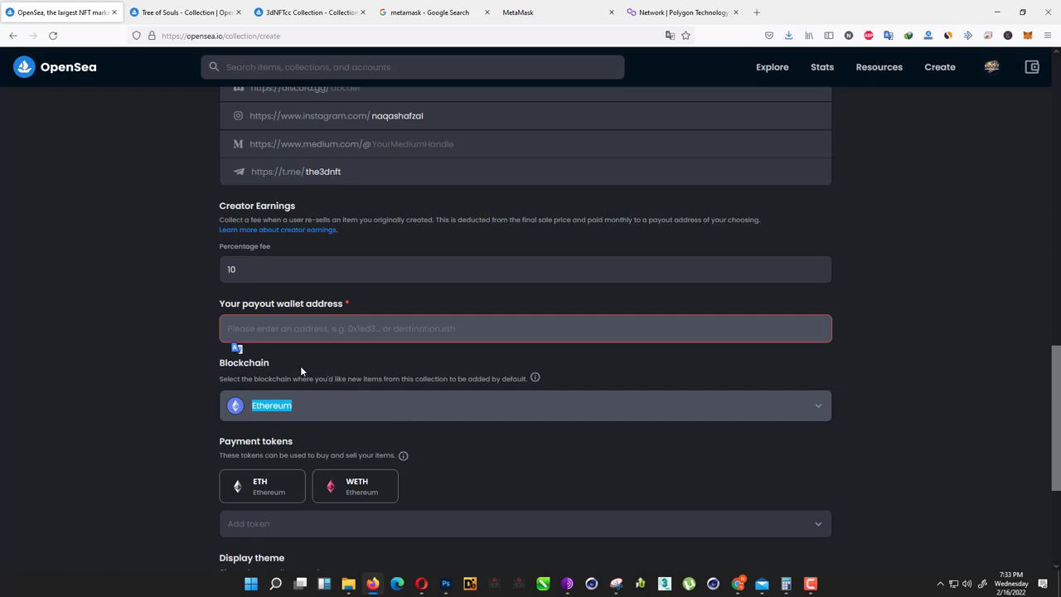
pyautogui.click(260, 408)
pyautogui.click(290, 442)
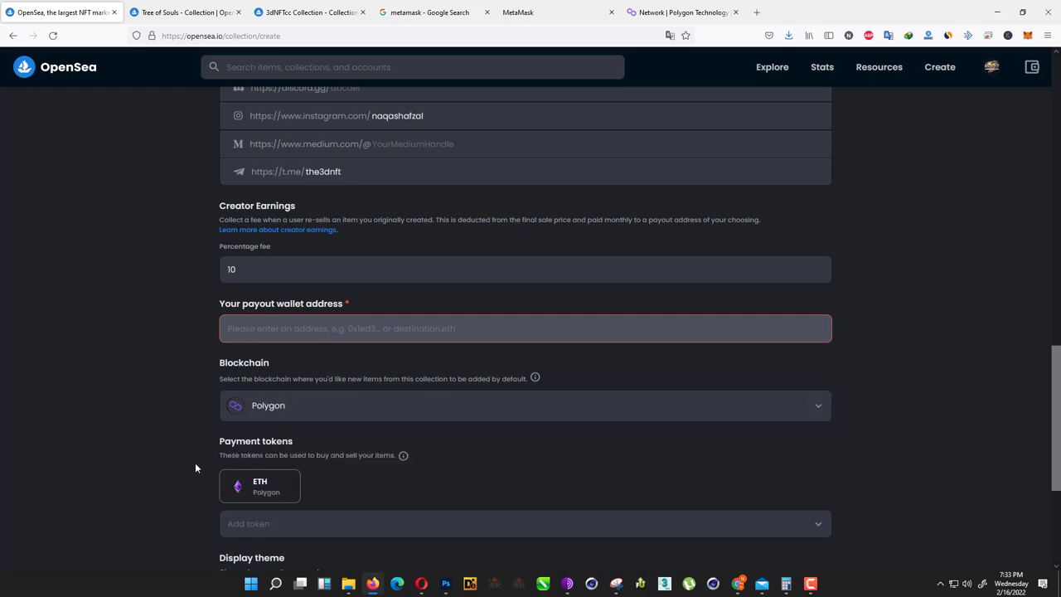
# - Copy the MetaMask account address and paste it as the payout wallet address
pyautogui.click(412, 327)
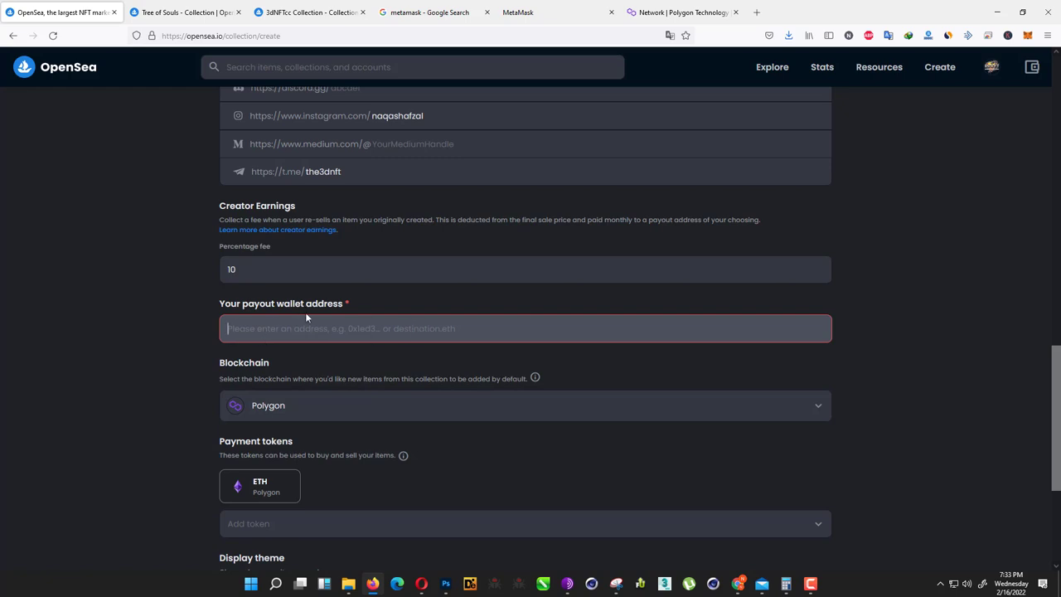
pyautogui.click(1028, 36)
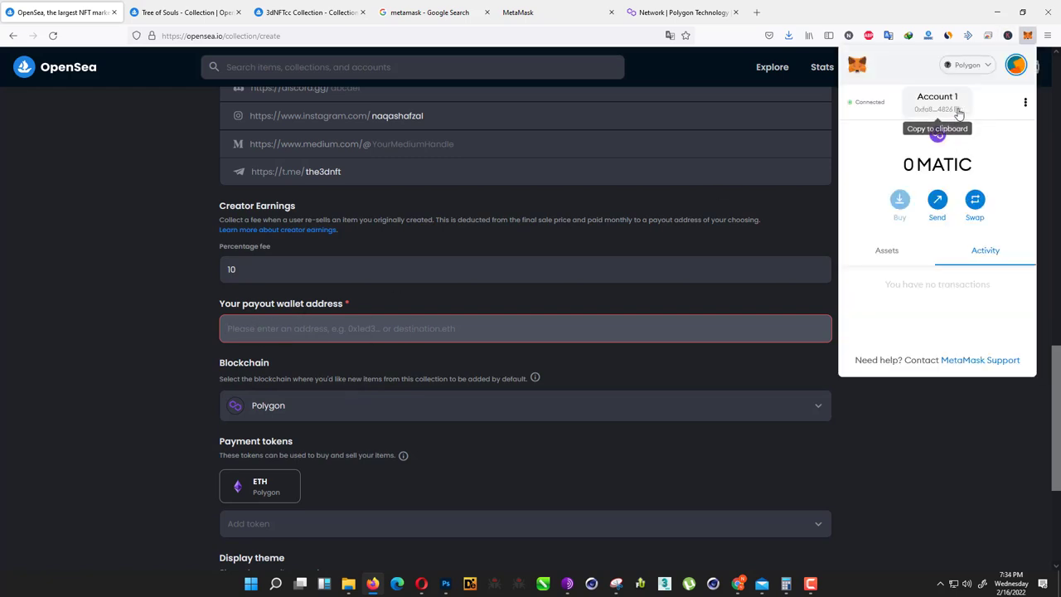
pyautogui.click(958, 112)
pyautogui.click(286, 335)
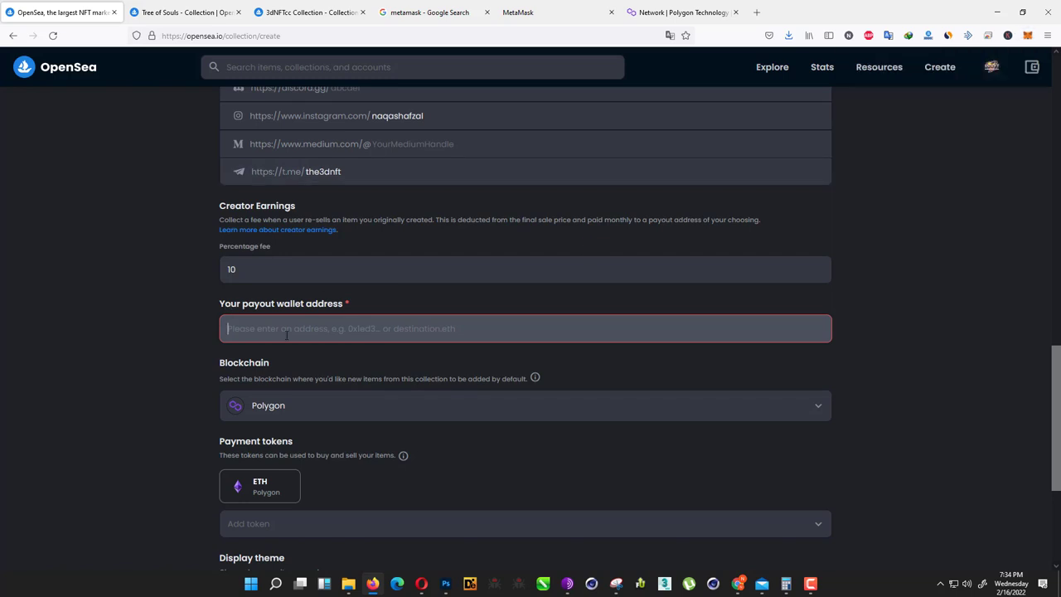
pyautogui.hotkey('ctrl', 'v')
pyautogui.press('Tab')
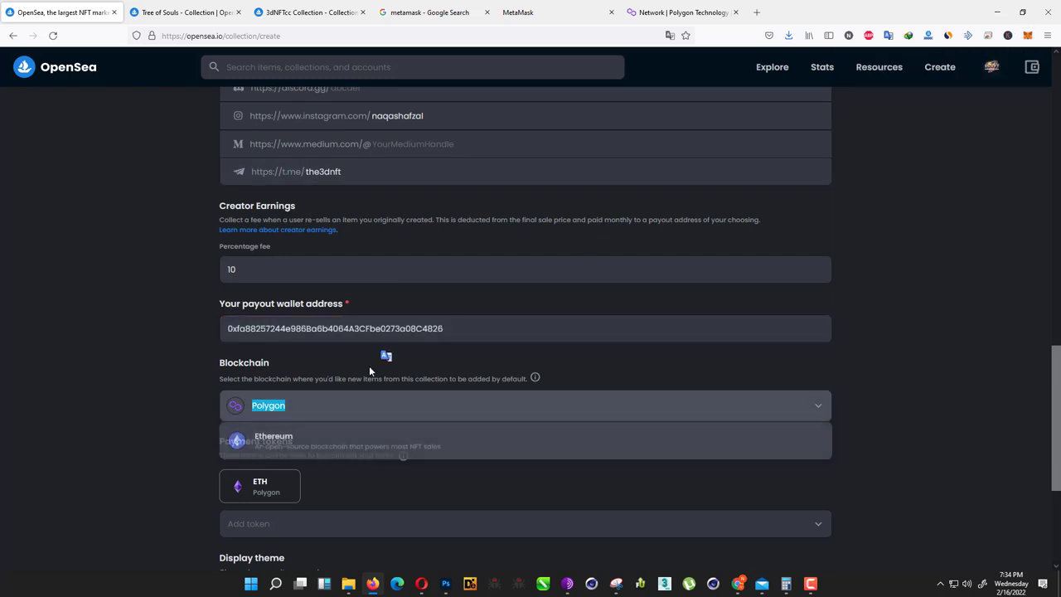
# - Keep Polygon with ETH as the only payment token, create the 3d Virtual World Game collection, and check the wallet
pyautogui.scroll(-2, 372, 374)
pyautogui.click(180, 406)
pyautogui.scroll(-3, 215, 390)
pyautogui.click(253, 283)
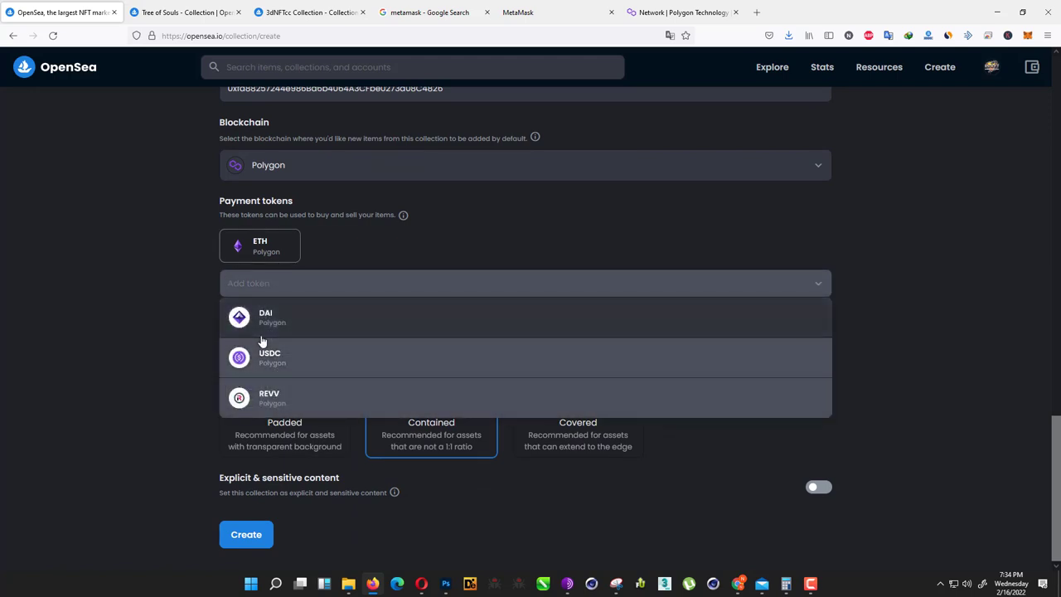
pyautogui.click(223, 254)
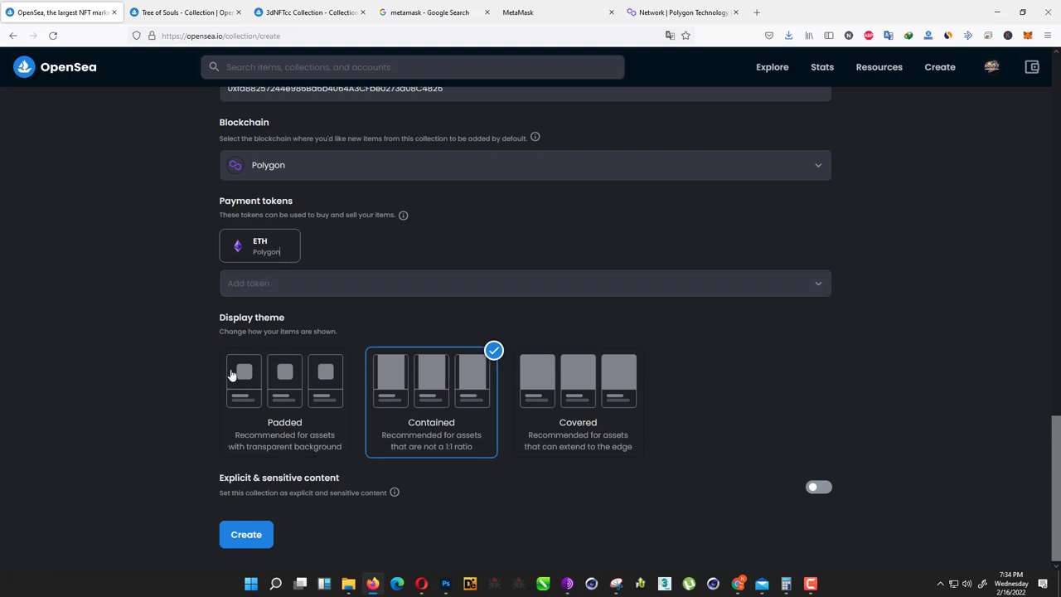
pyautogui.click(240, 536)
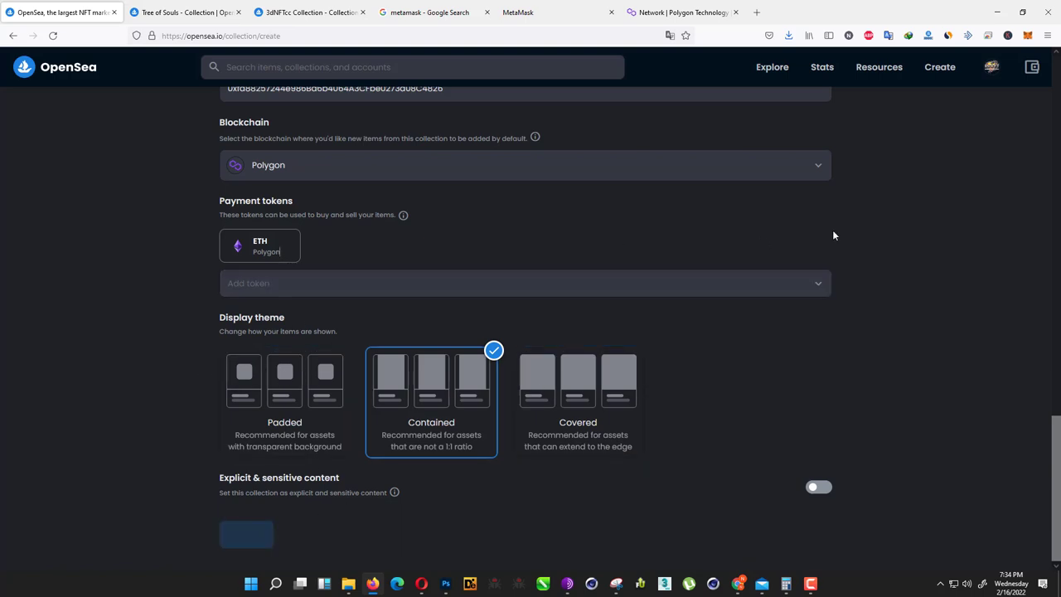
pyautogui.click(1023, 37)
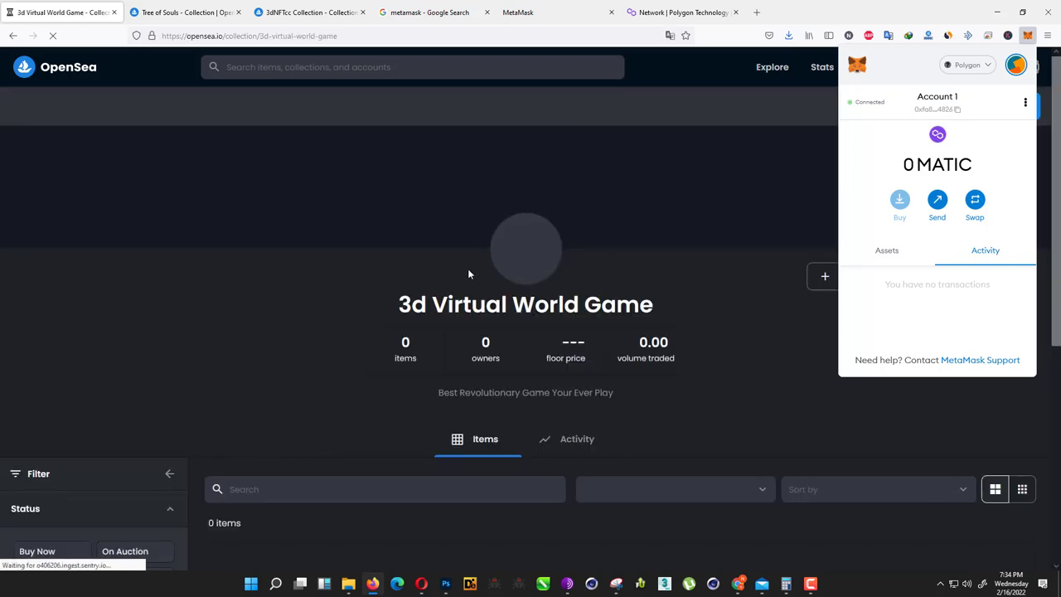
# - Dismiss the MetaMask popup and review the new collection page with its planet banner and logo
pyautogui.click(468, 273)
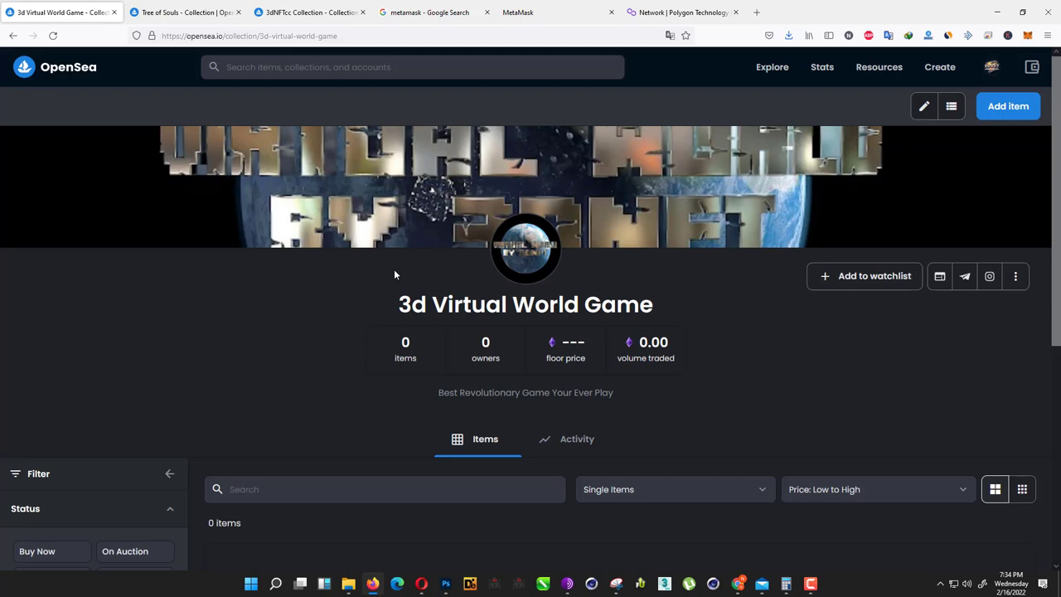
pyautogui.scroll(-3, 394, 274)
pyautogui.scroll(2, 394, 274)
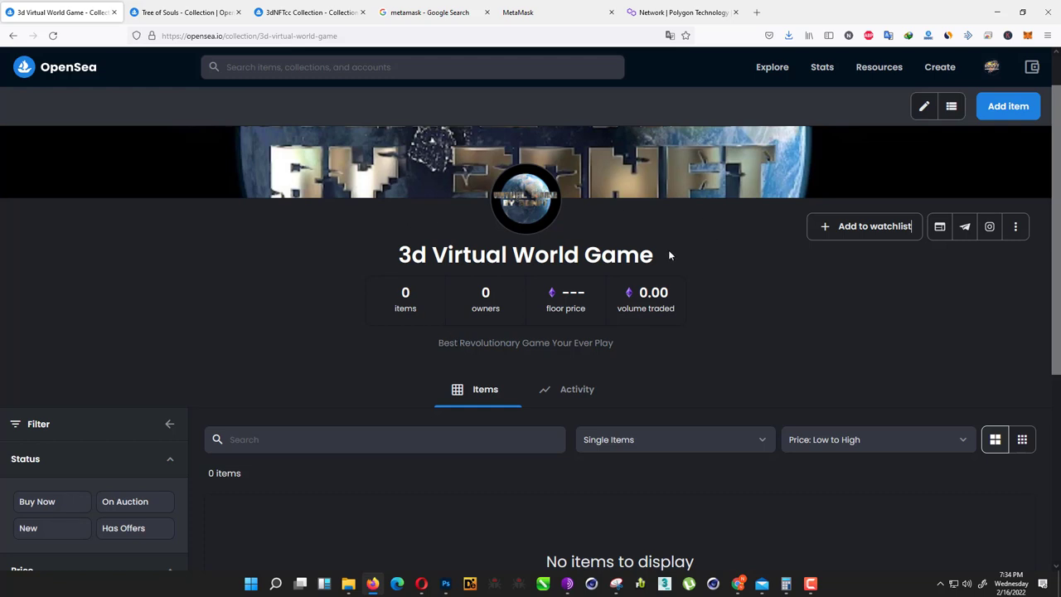
# - Open OpenSea's Create New Item form, then switch to Photoshop for the Silver card artwork
pyautogui.scroll(1, 668, 249)
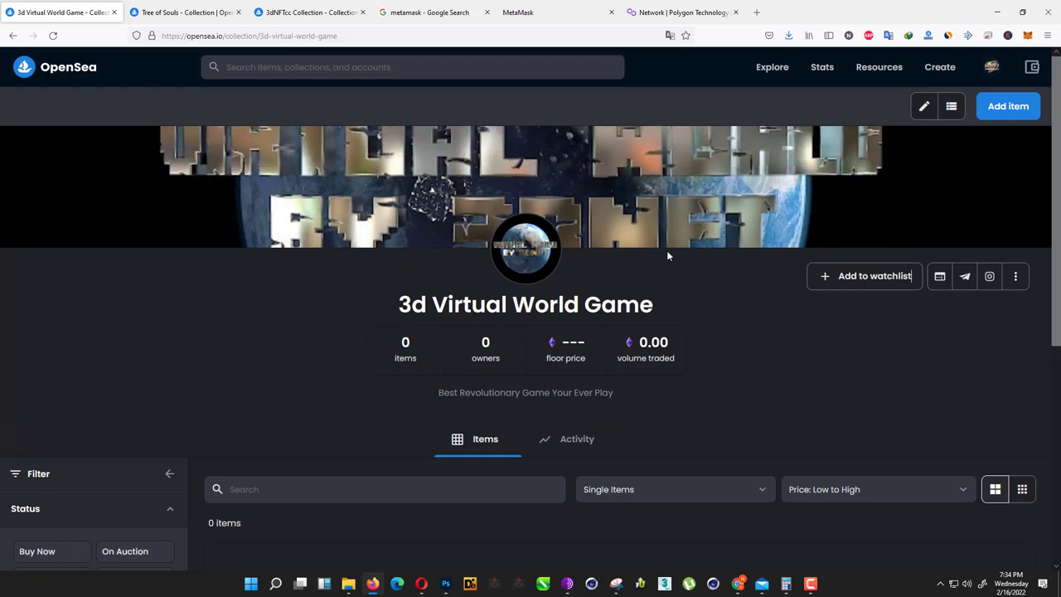
pyautogui.click(938, 72)
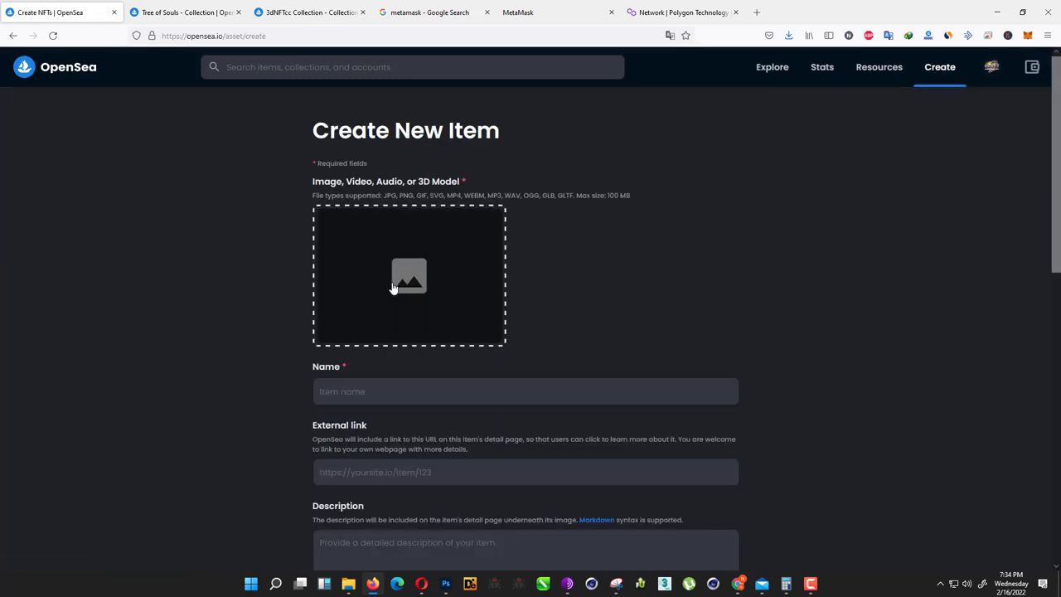
pyautogui.click(445, 583)
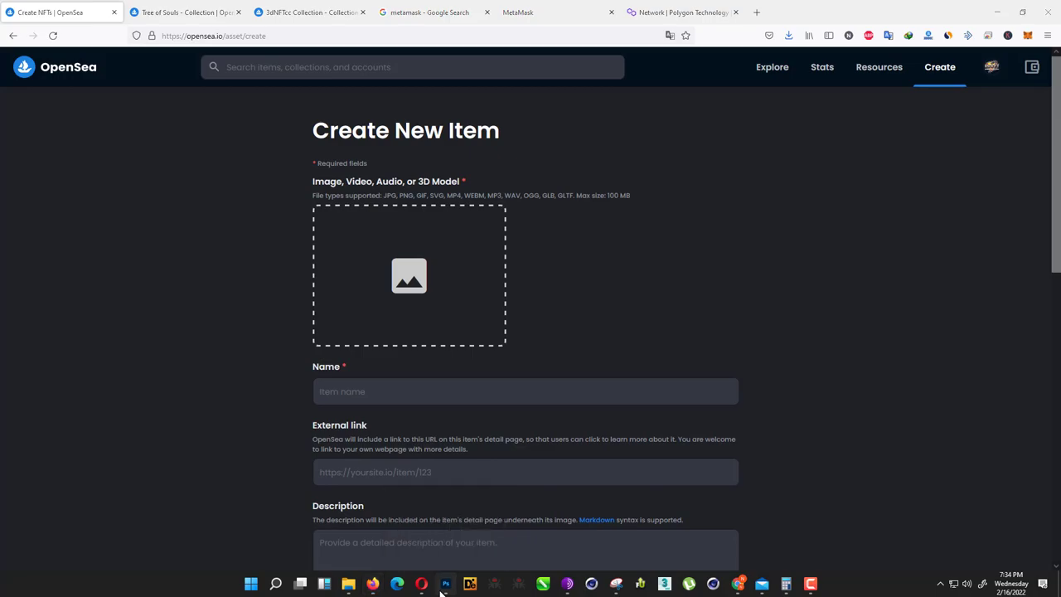
# - Export Silver card.psd to the Desktop as a JPEG at maximum quality
pyautogui.click(128, 40)
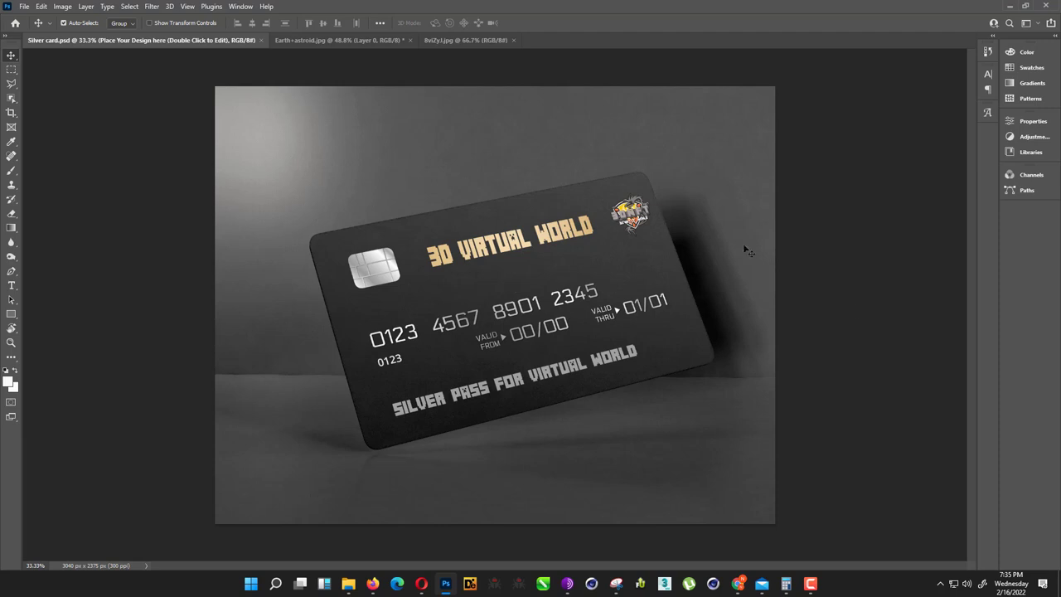
pyautogui.press('ctrl')
pyautogui.hotkey('ctrl', 'shift', 's')
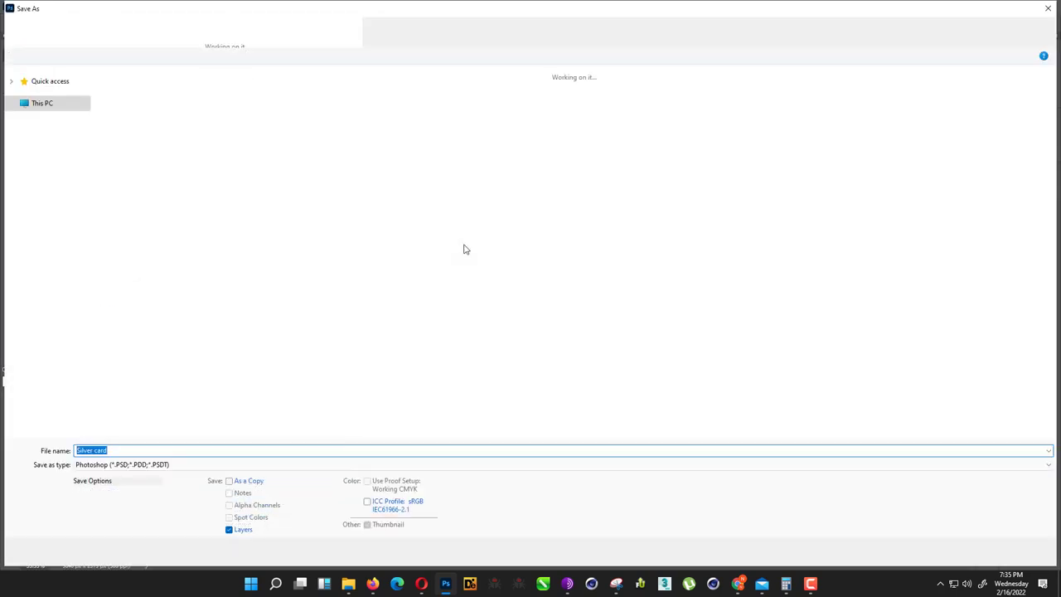
pyautogui.click(49, 101)
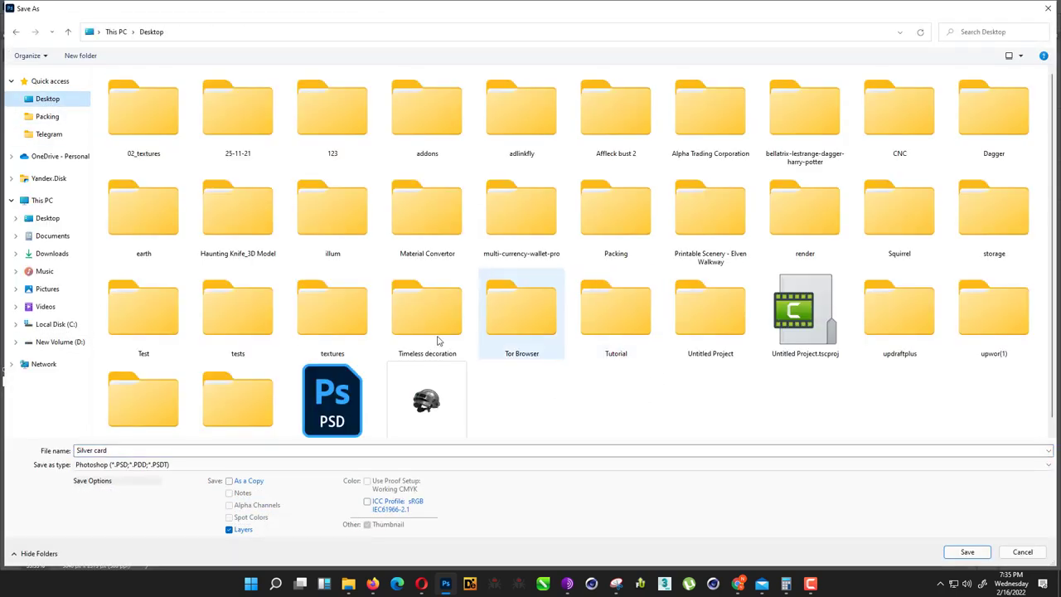
pyautogui.click(174, 466)
pyautogui.click(142, 354)
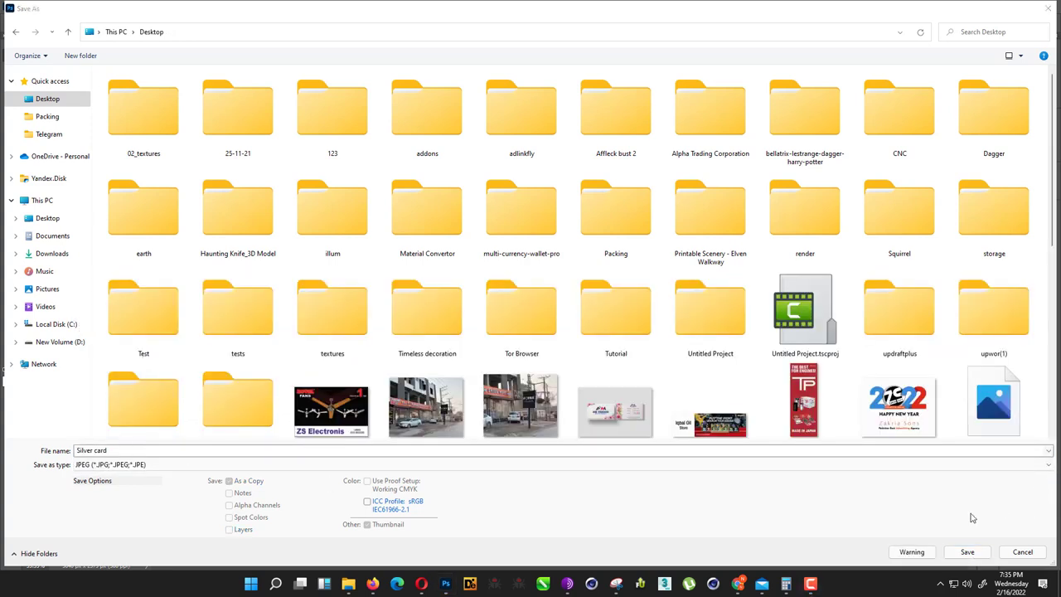
pyautogui.click(968, 551)
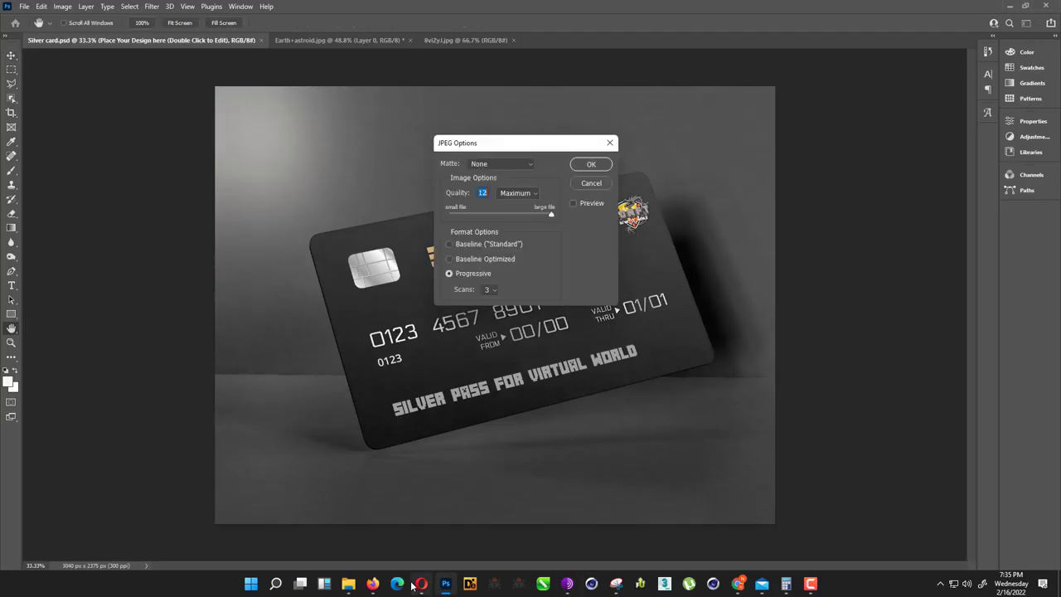
pyautogui.click(589, 165)
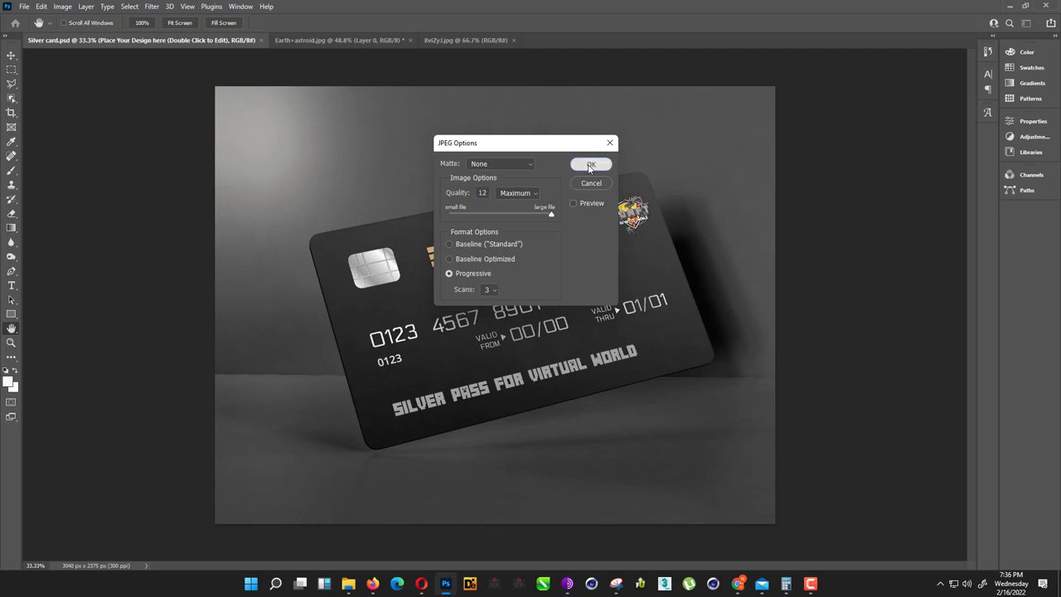
pyautogui.click(590, 164)
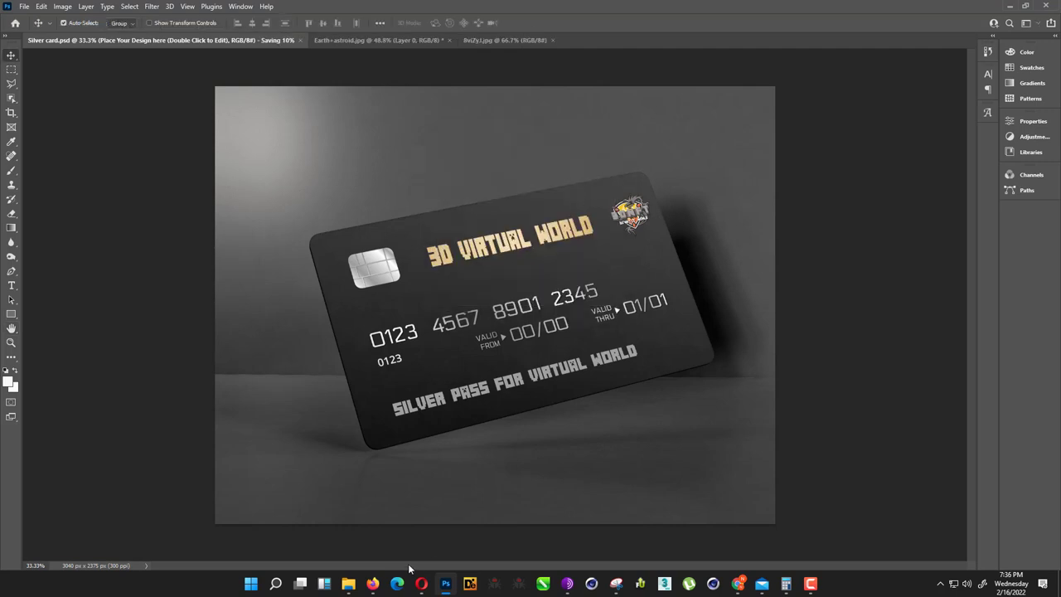
# - Upload the Silver card image from the Desktop to the new item form
pyautogui.click(373, 583)
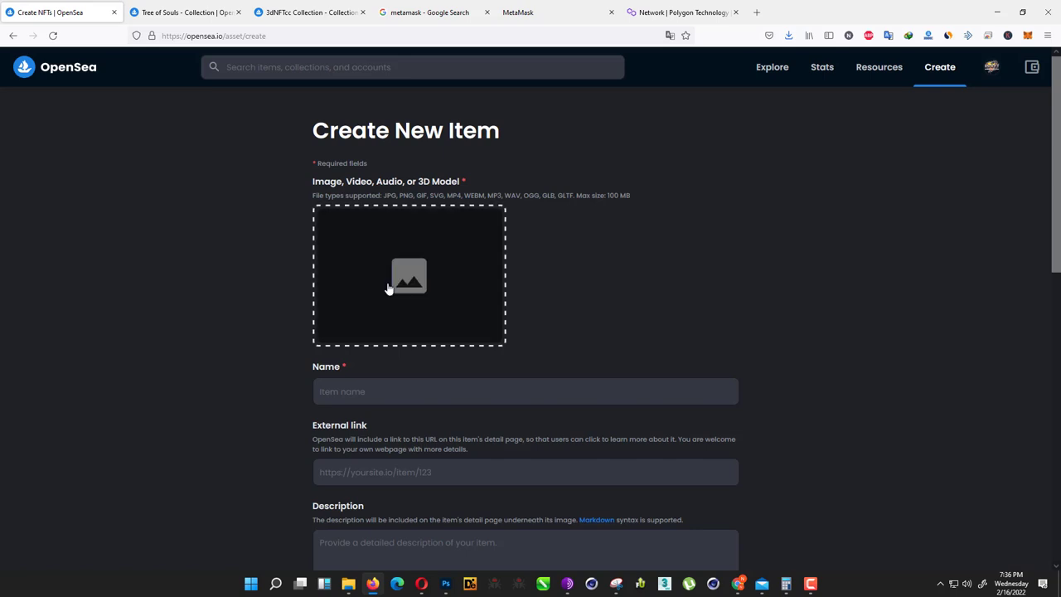
pyautogui.click(388, 288)
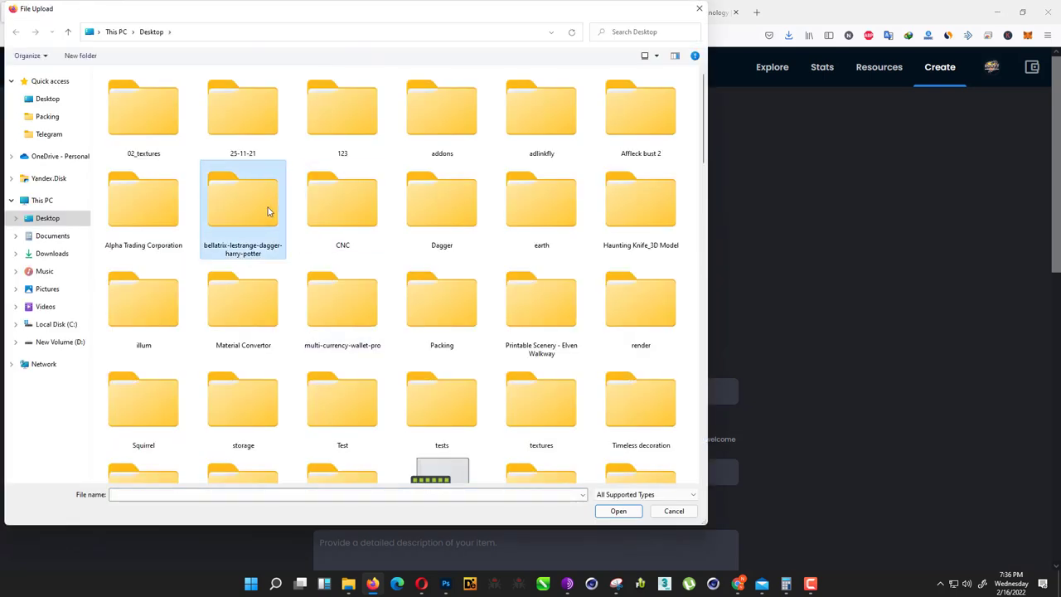
pyautogui.scroll(-15, 243, 406)
pyautogui.click(442, 132)
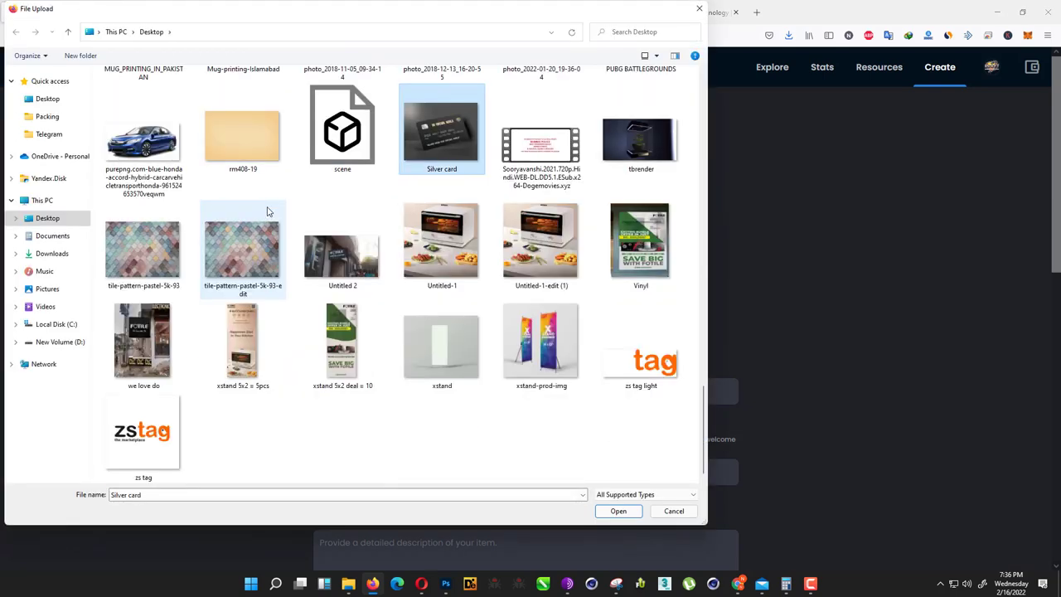
pyautogui.doubleClick(444, 140)
pyautogui.click(358, 383)
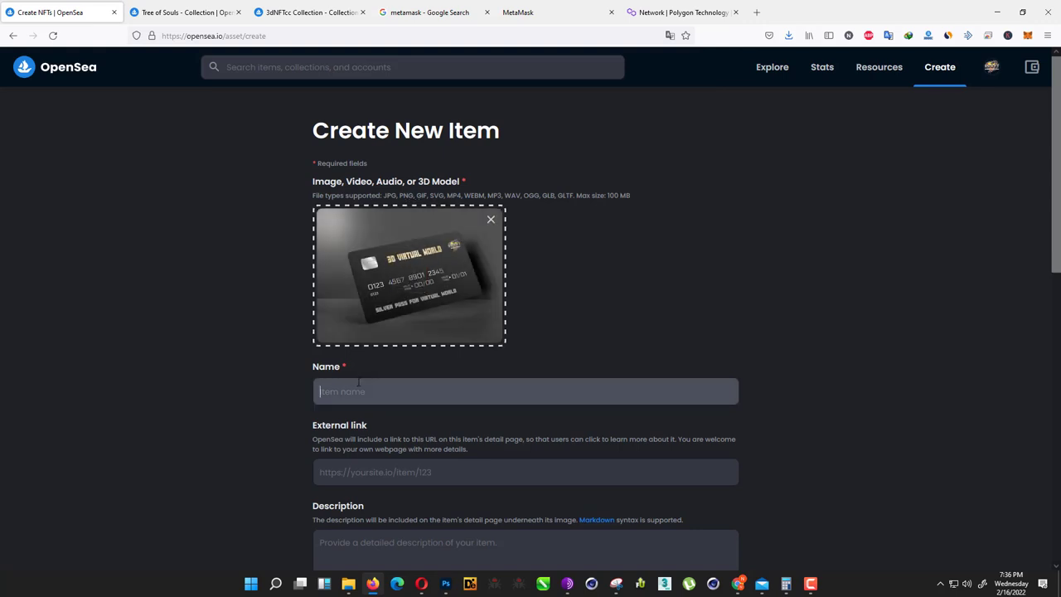
pyautogui.write('Silver Pass For')
pyautogui.press('BackSpace')
pyautogui.press('BackSpace')
pyautogui.press('BackSpace')
pyautogui.press('BackSpace')
pyautogui.press('Tab')
pyautogui.write('http')
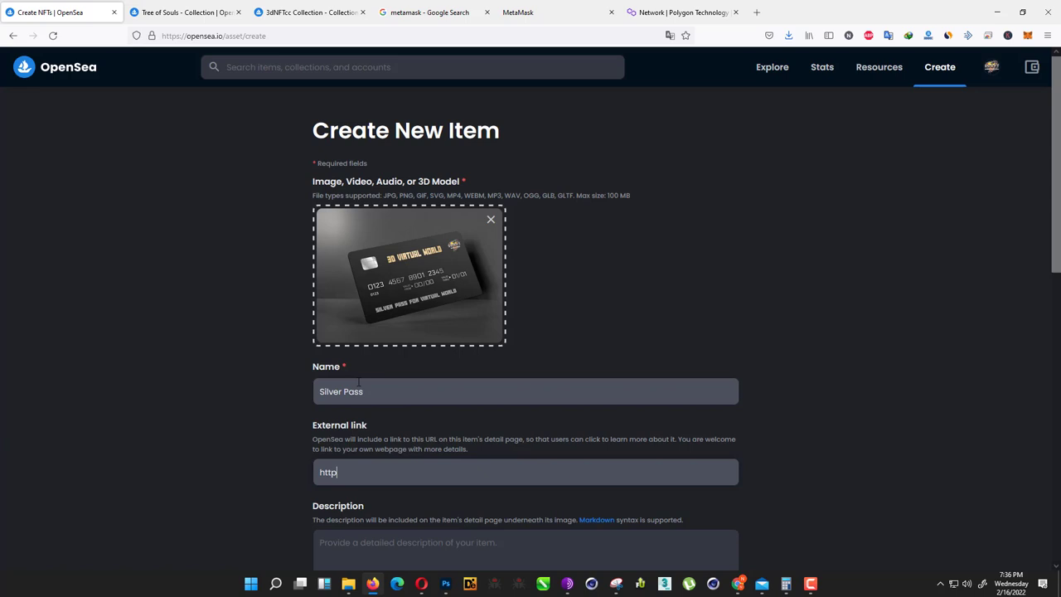
pyautogui.write('s://3dnft.cc/')
pyautogui.write('silver-pass')
pyautogui.press('Tab')
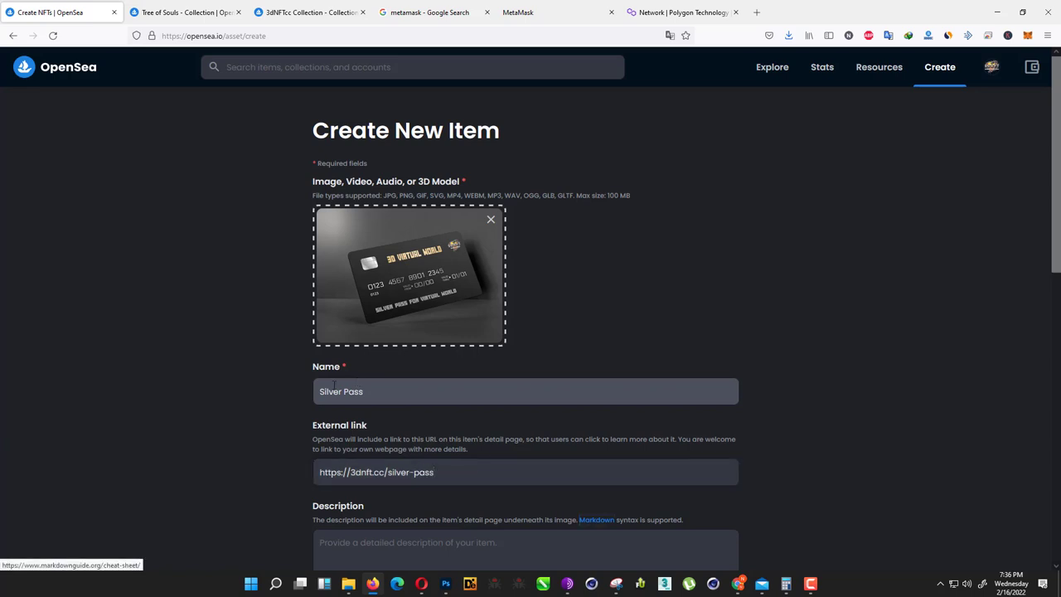
# - Write the description 'With Silver Pass You Can Access The Silver Lounge', correcting the spelling of Lounge
pyautogui.scroll(-4, 303, 414)
pyautogui.click(398, 387)
pyautogui.write('Wi')
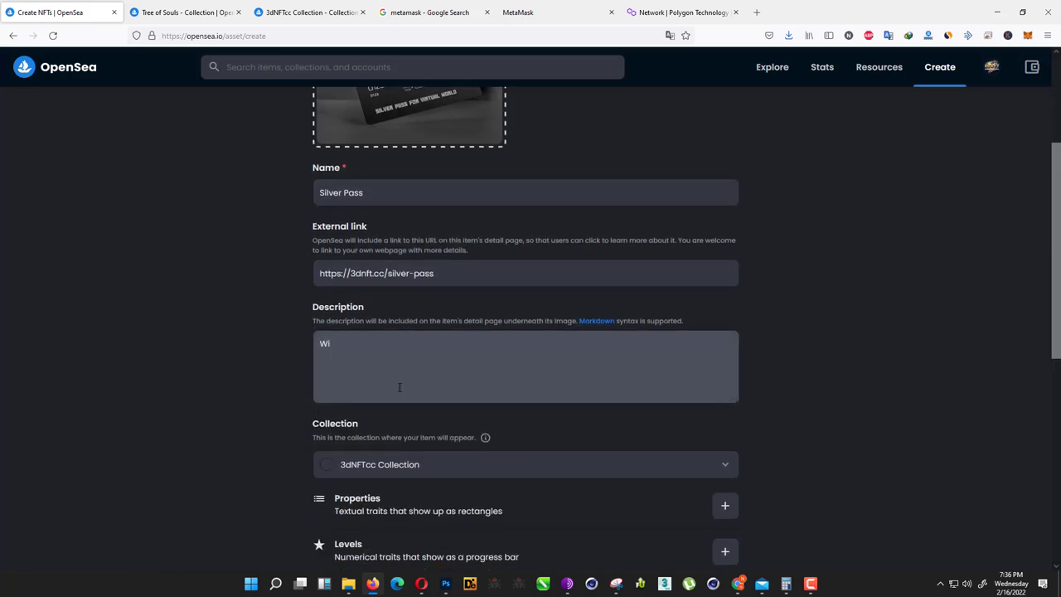
pyautogui.write('th Silver Pass You Can Access The ')
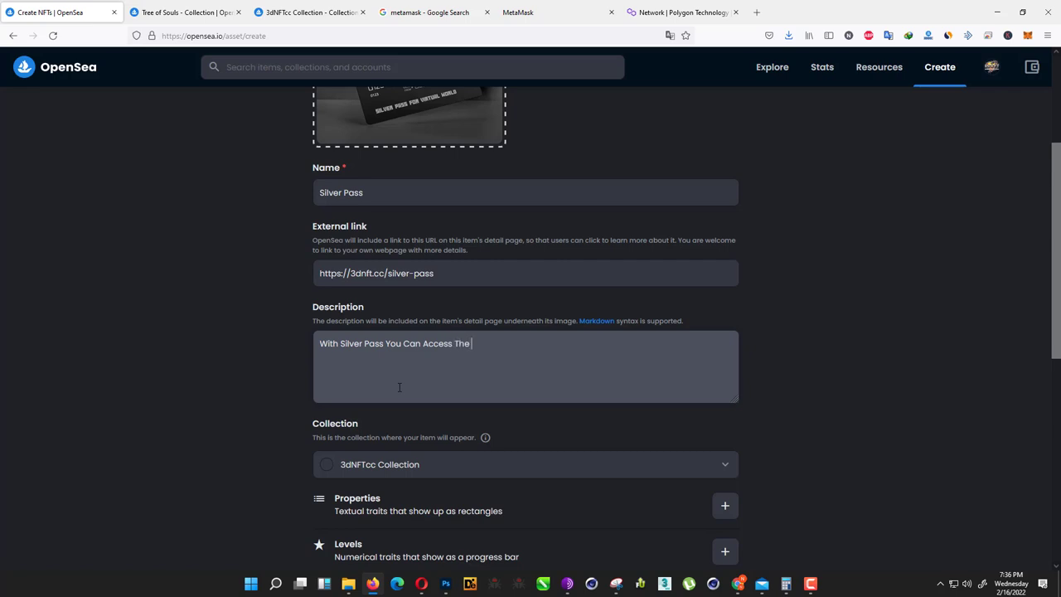
pyautogui.write('Silver Loungh')
pyautogui.rightClick(498, 344)
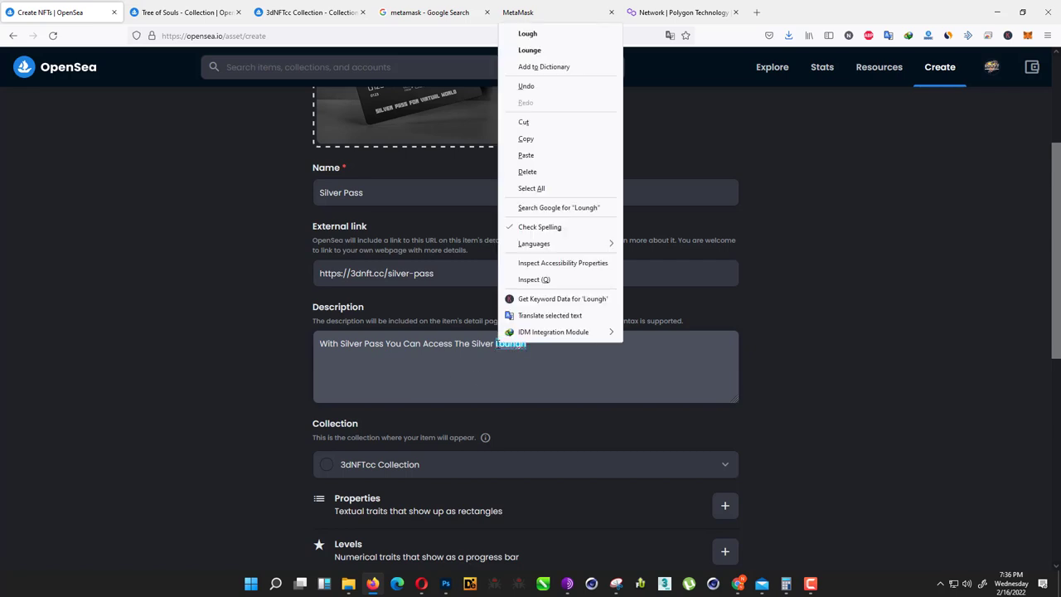
pyautogui.click(531, 50)
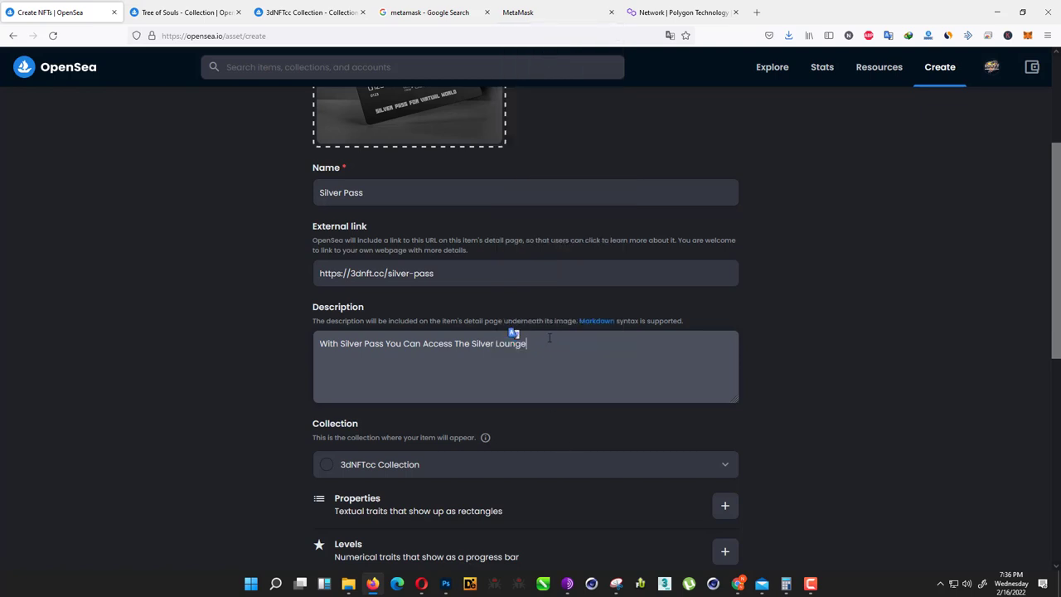
# - Assign the item to the 3d Virtual World Game collection on the Polygon blockchain
pyautogui.scroll(-3, 169, 454)
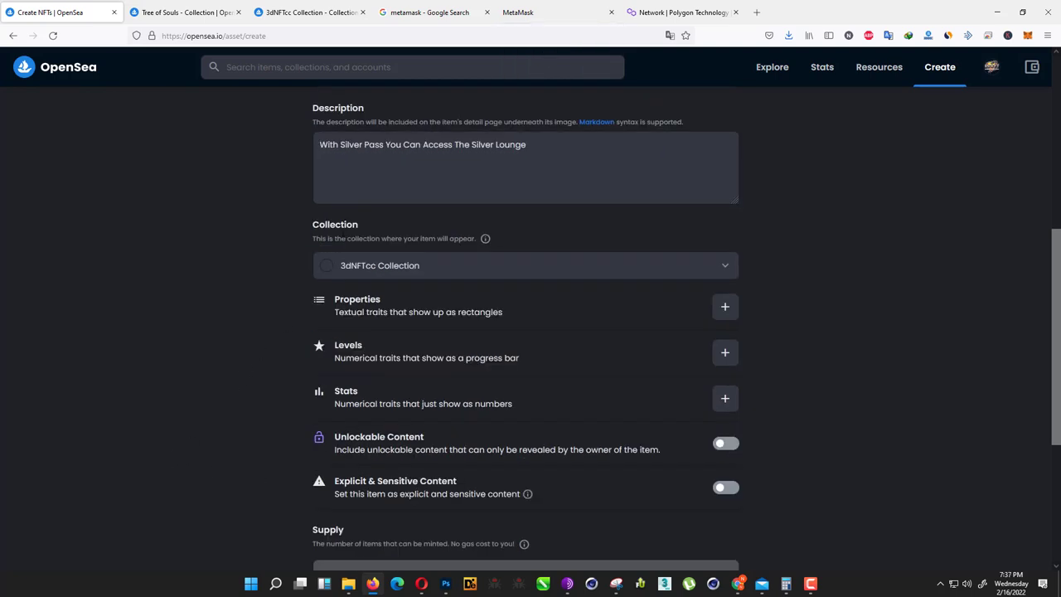
pyautogui.click(398, 274)
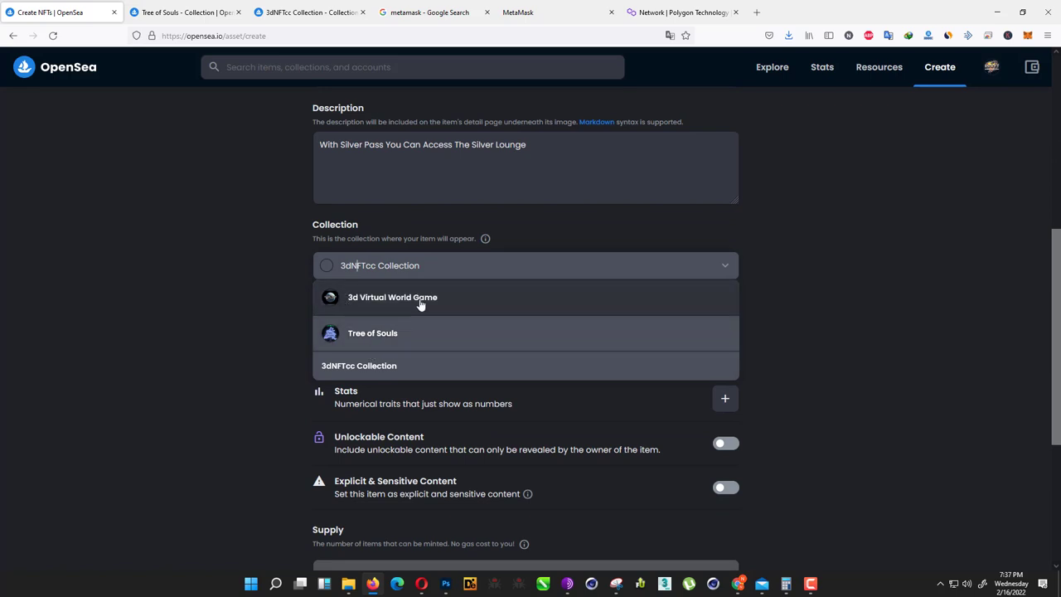
pyautogui.click(420, 305)
pyautogui.scroll(-2, 285, 335)
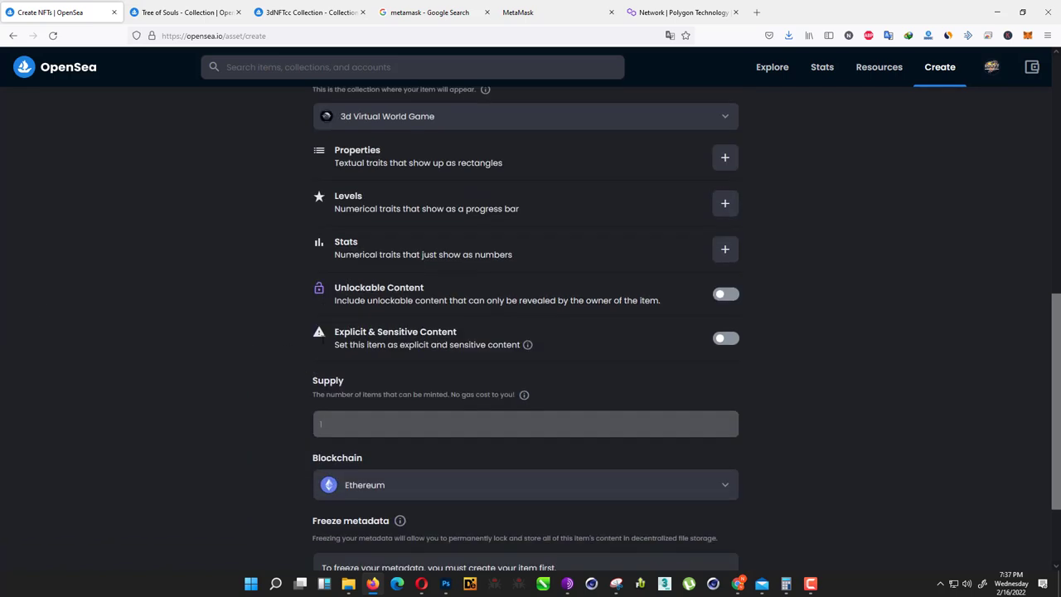
pyautogui.scroll(-2, 321, 344)
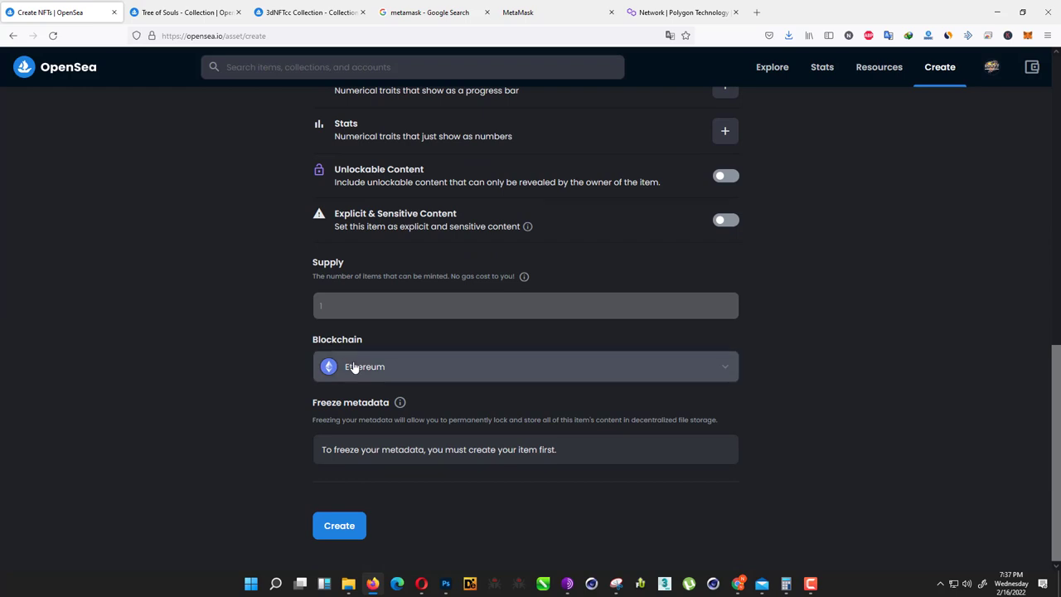
pyautogui.click(349, 366)
pyautogui.click(396, 411)
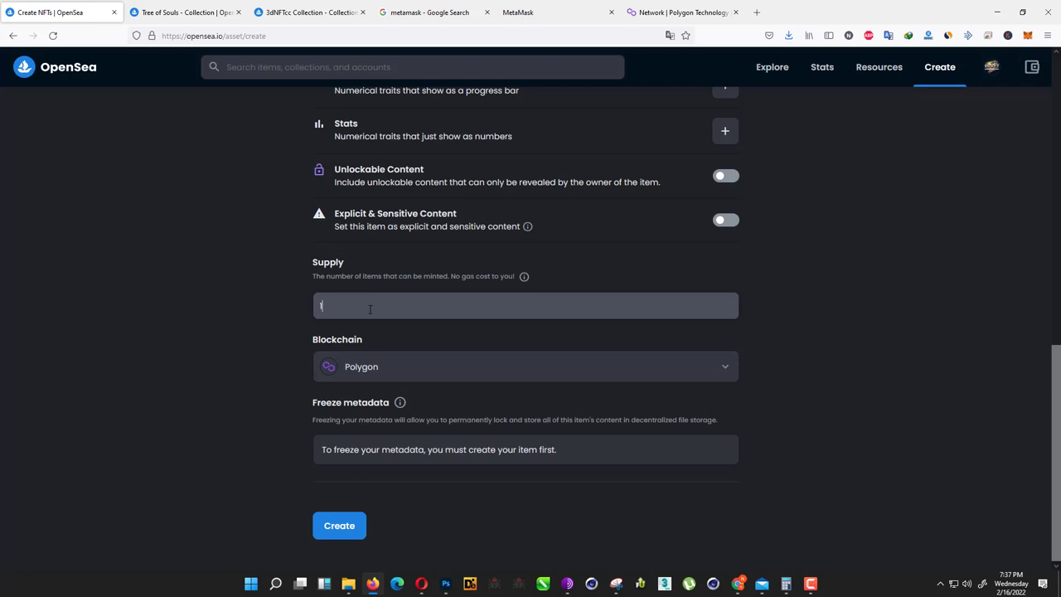
# - Set the supply to 500 and create the Silver Pass item
pyautogui.press('BackSpace')
pyautogui.write('500')
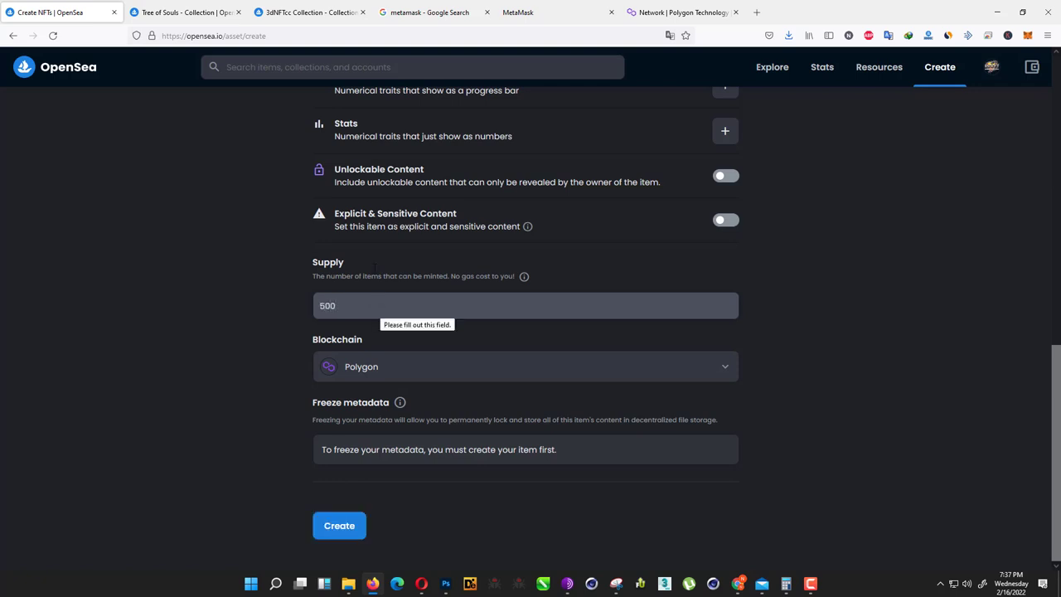
pyautogui.scroll(5, 283, 475)
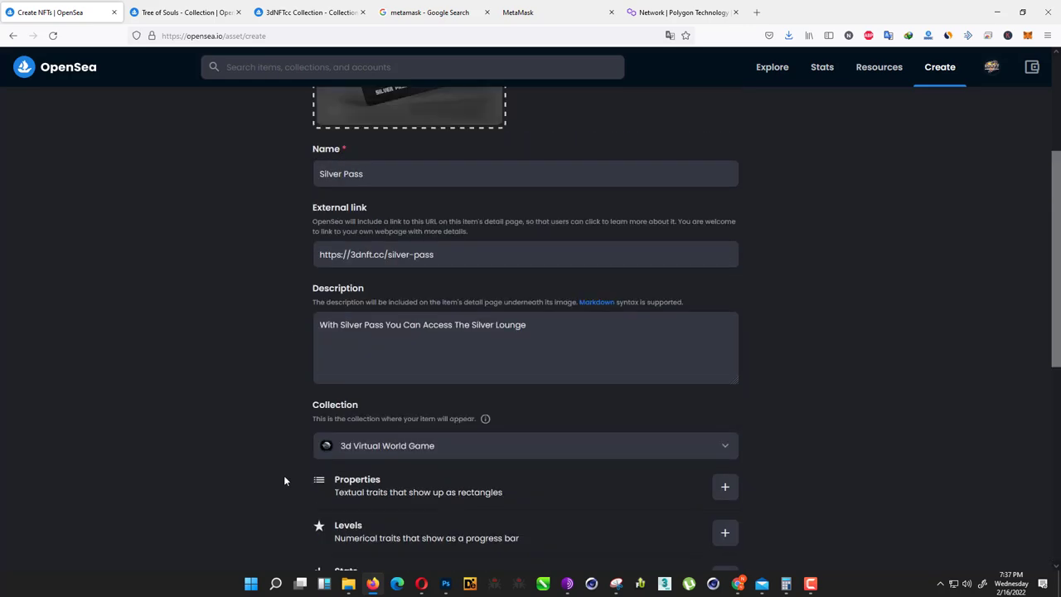
pyautogui.scroll(-6, 283, 475)
pyautogui.click(344, 527)
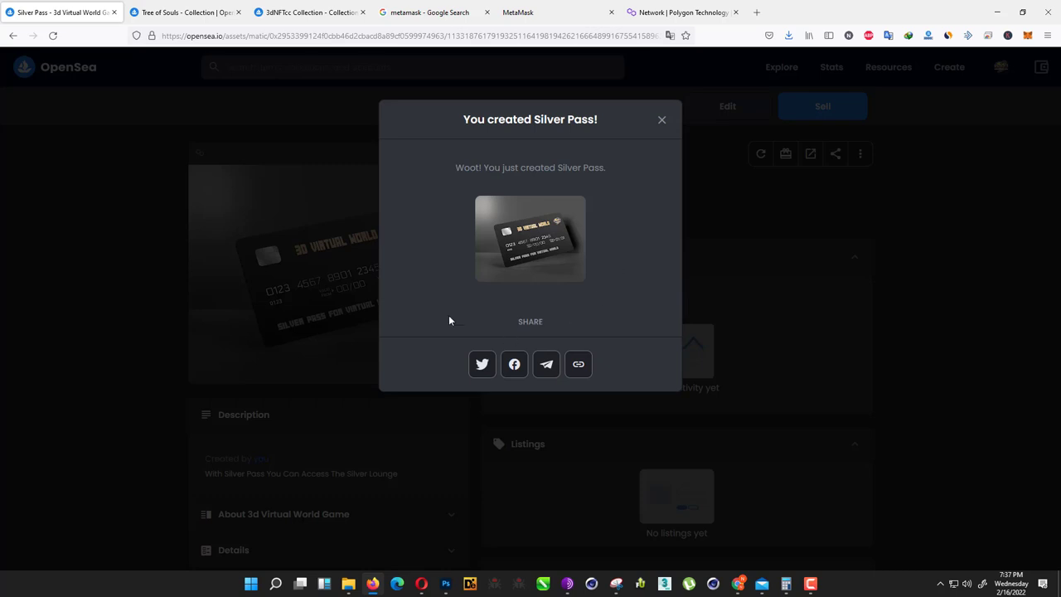
# - Dismiss the 'You created Silver Pass!' dialog, review the item page, and open the sell form
pyautogui.click(661, 124)
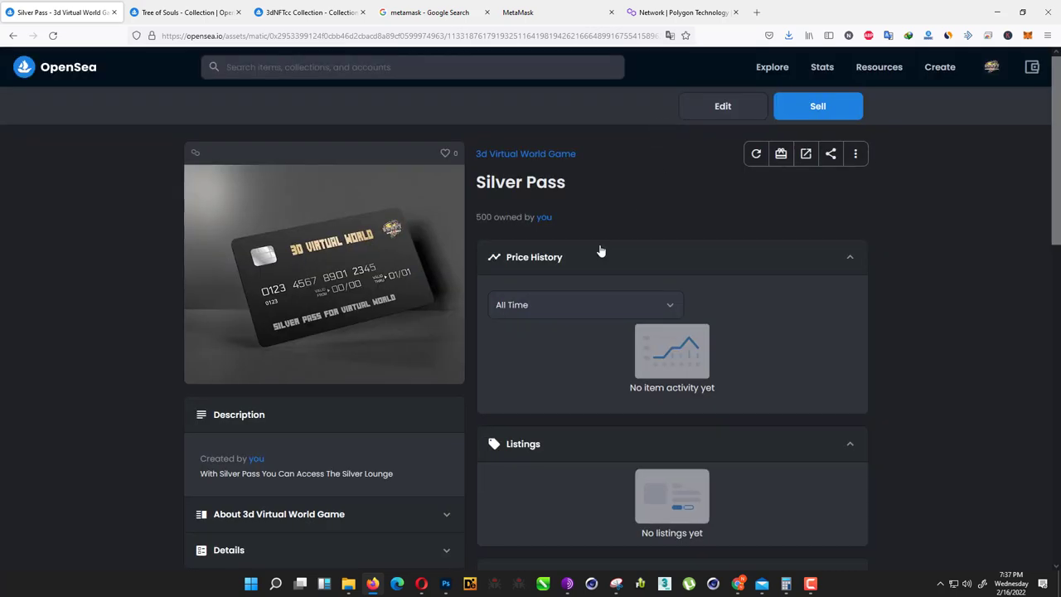
pyautogui.scroll(-2, 599, 250)
pyautogui.scroll(3, 196, 249)
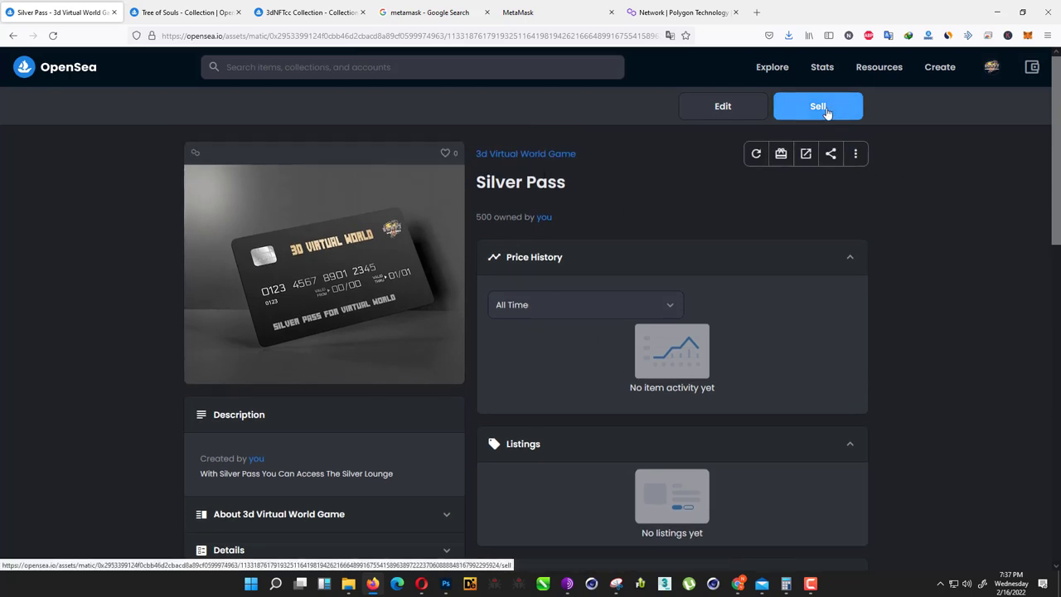
pyautogui.click(806, 112)
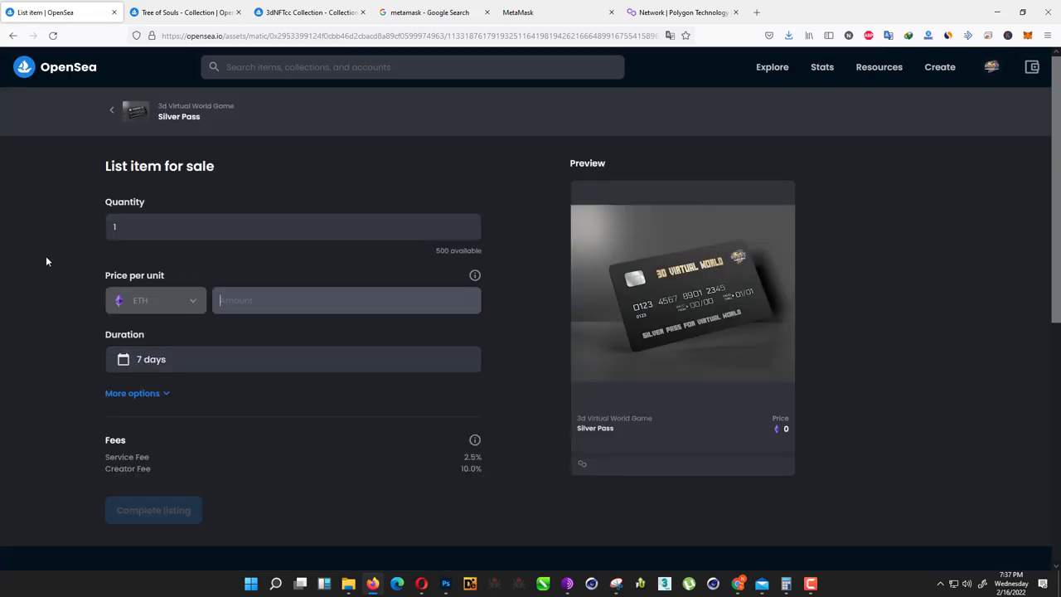
# - Set the listing quantity to 500 at a price of 0.01 ETH each
pyautogui.click(165, 229)
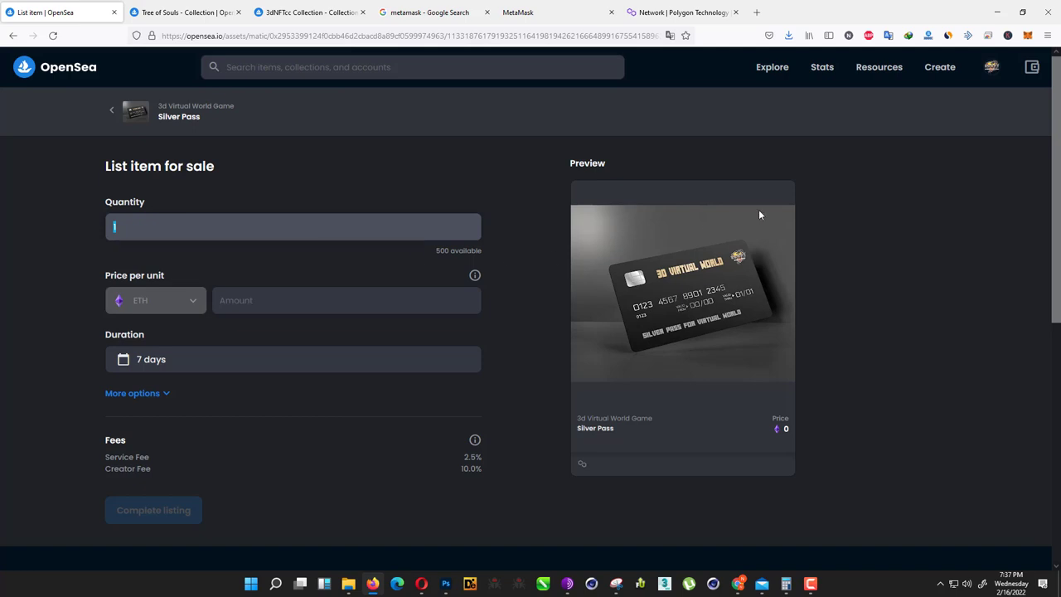
pyautogui.write('500')
pyautogui.press('Tab')
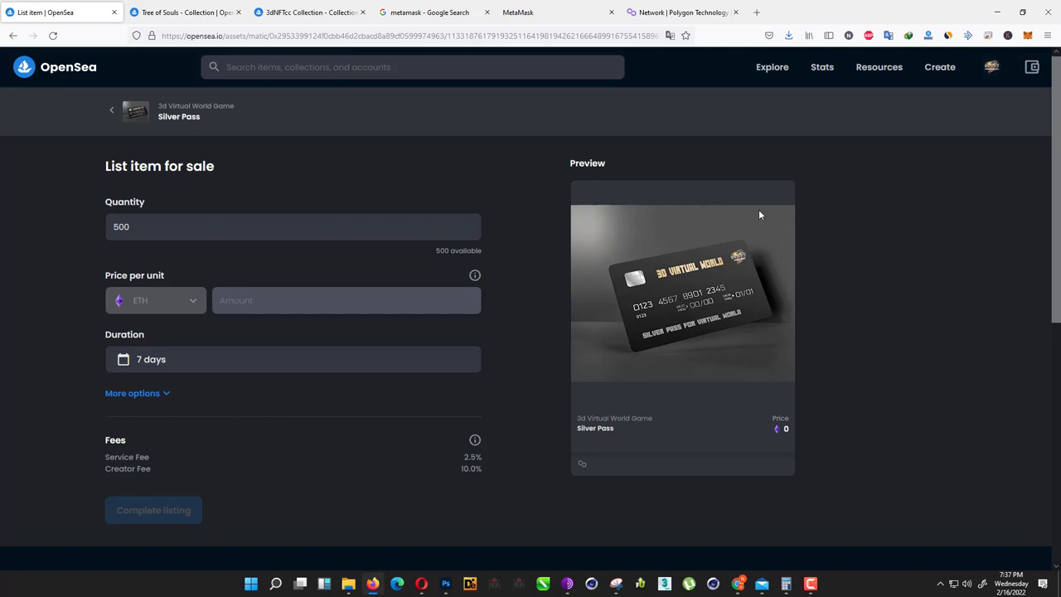
pyautogui.write('03')
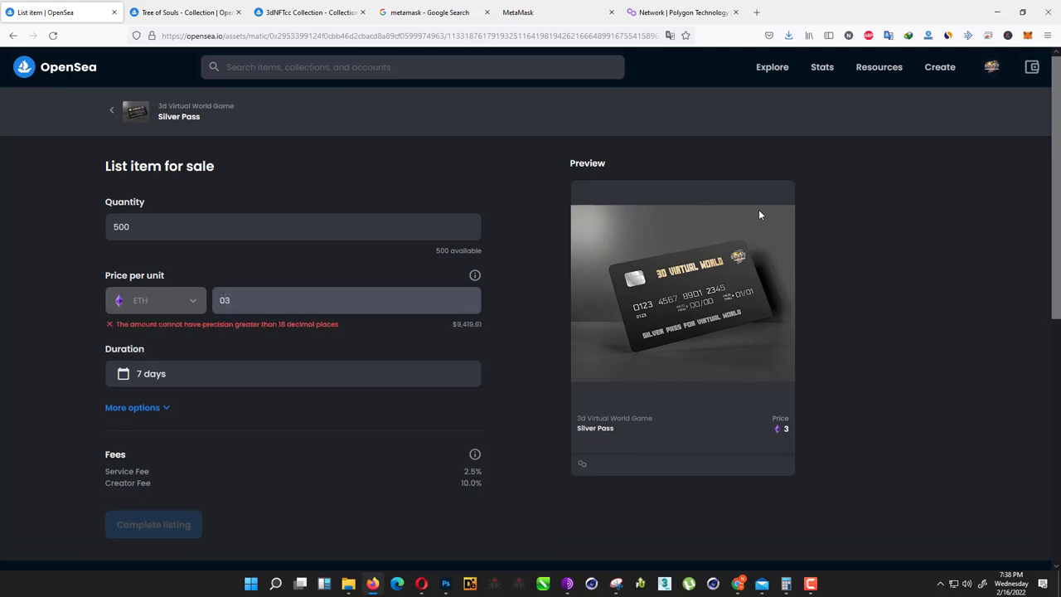
pyautogui.press('BackSpace')
pyautogui.write('.05')
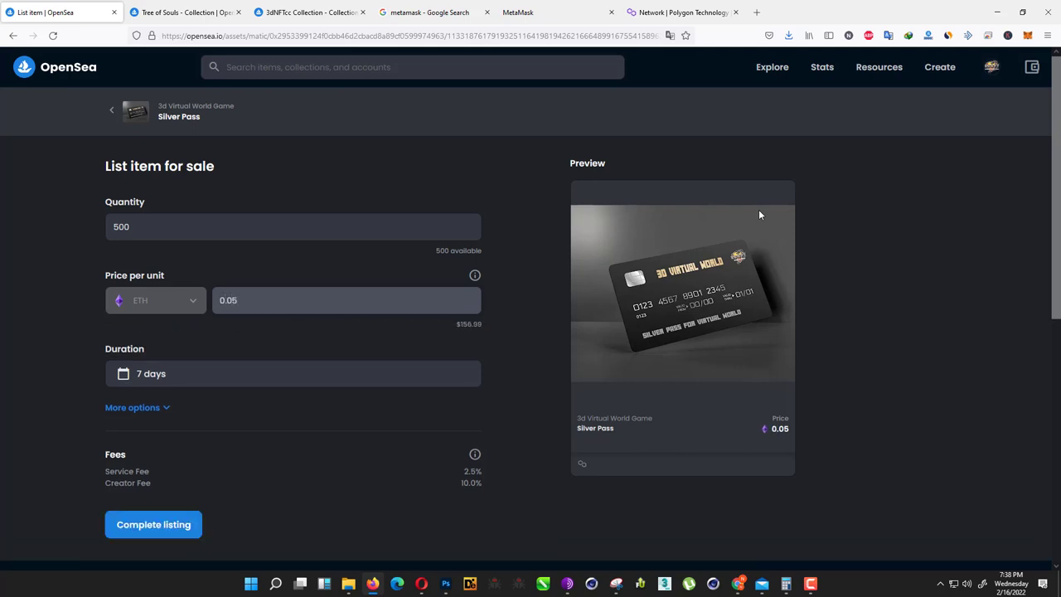
pyautogui.press('BackSpace')
pyautogui.write('1')
# - Set the listing duration to 1 month and complete the listing
pyautogui.click(198, 383)
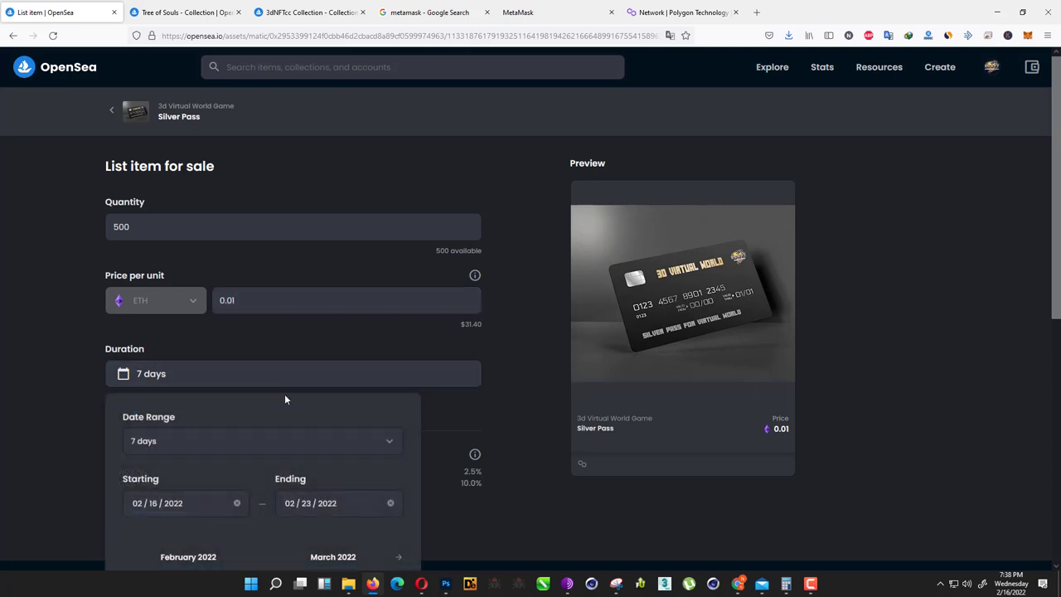
pyautogui.click(206, 457)
pyautogui.click(175, 538)
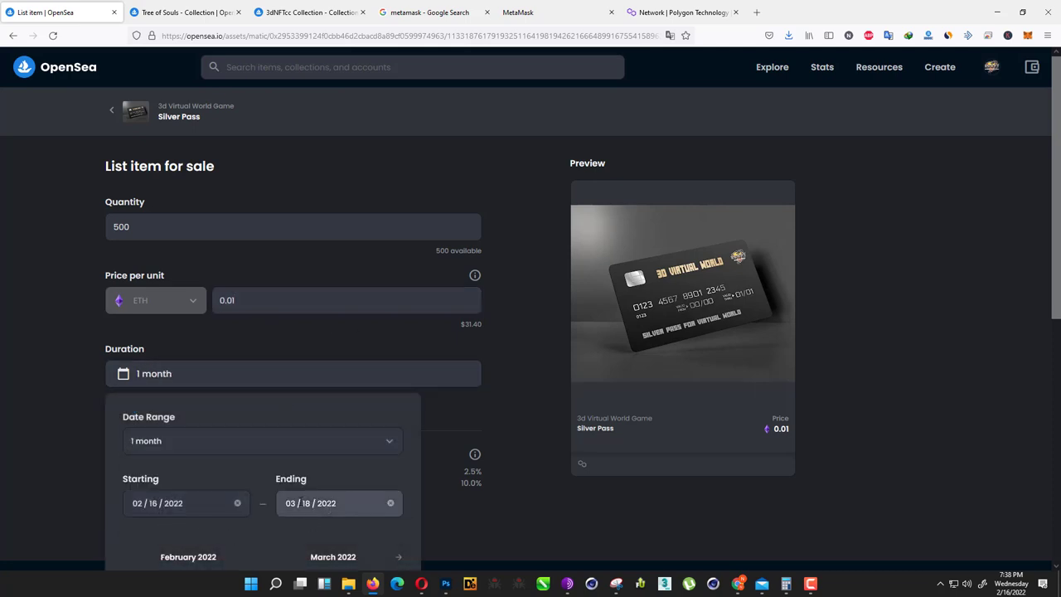
pyautogui.scroll(-1, 278, 408)
pyautogui.click(440, 372)
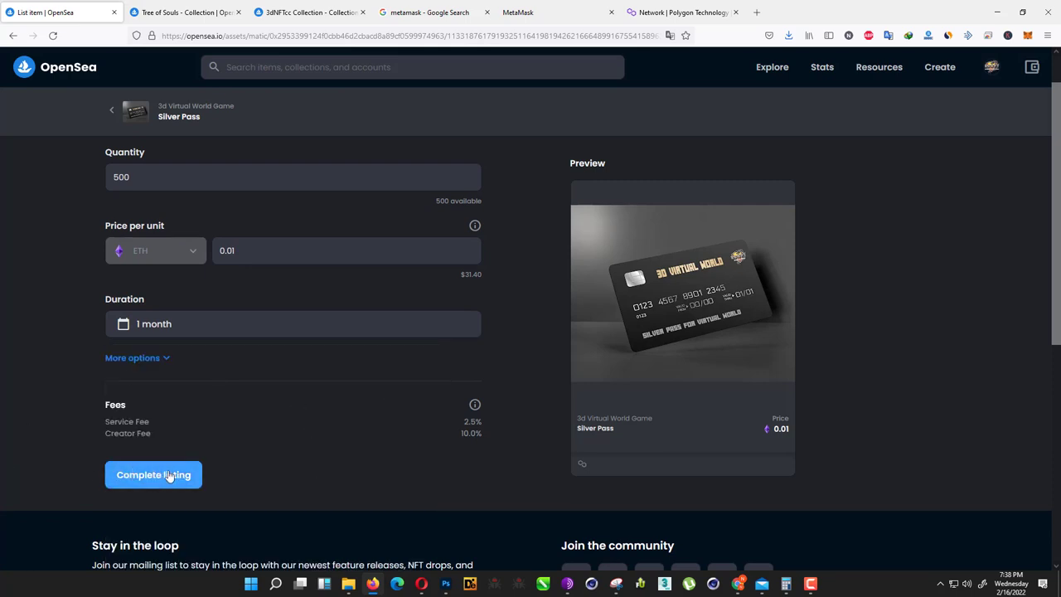
pyautogui.click(172, 481)
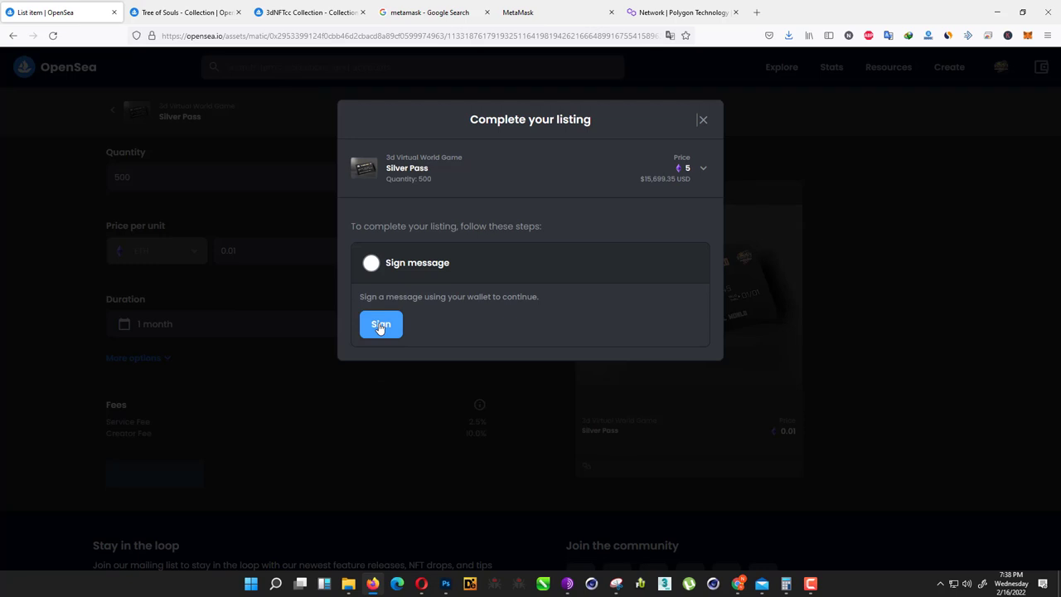
# - Sign the listing in OpenSea and MetaMask, then close the listing confirmation
pyautogui.click(380, 325)
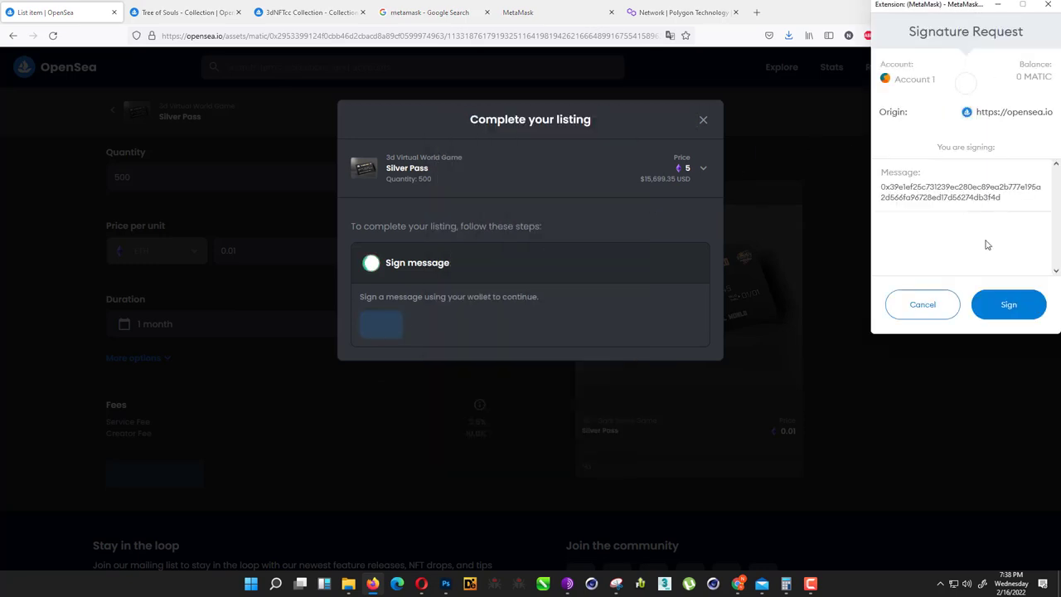
pyautogui.click(1001, 307)
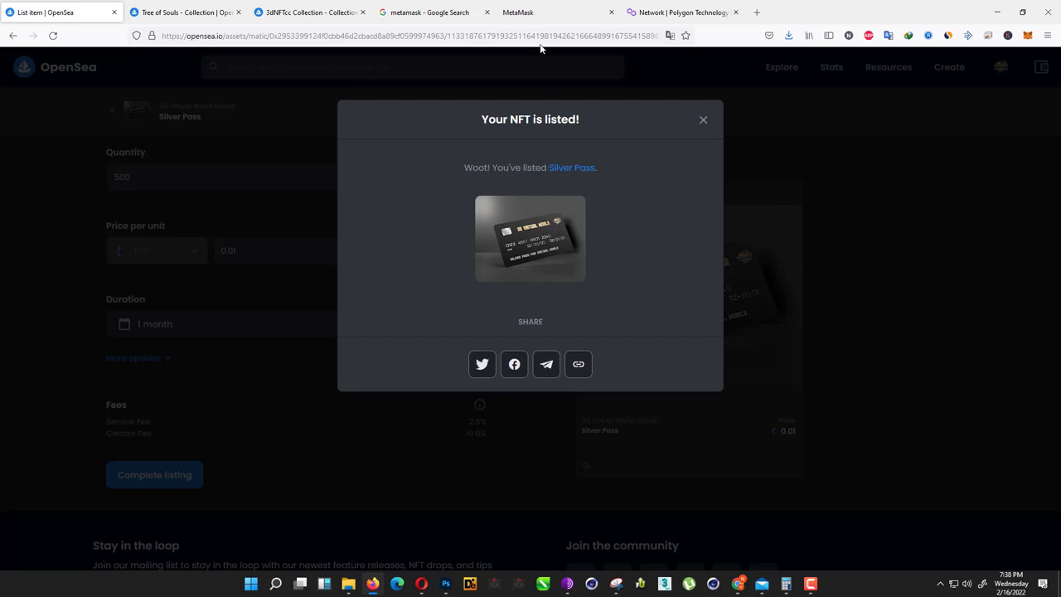
pyautogui.click(702, 122)
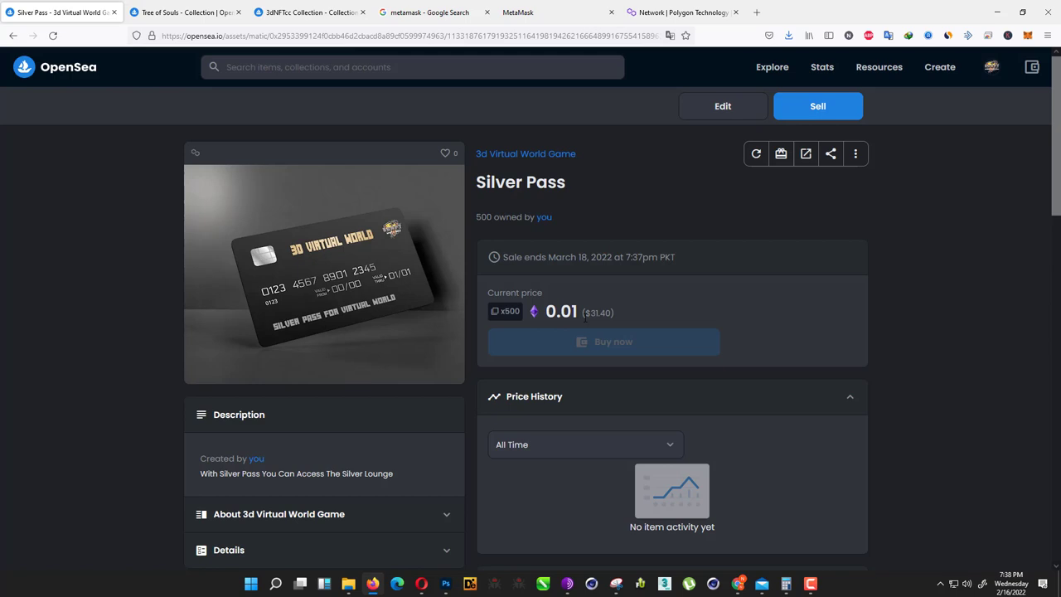
# - Scroll the Silver Pass page to check the new 0.01 listing and sale end date in Listings
pyautogui.scroll(-3, 584, 317)
pyautogui.scroll(2, 559, 345)
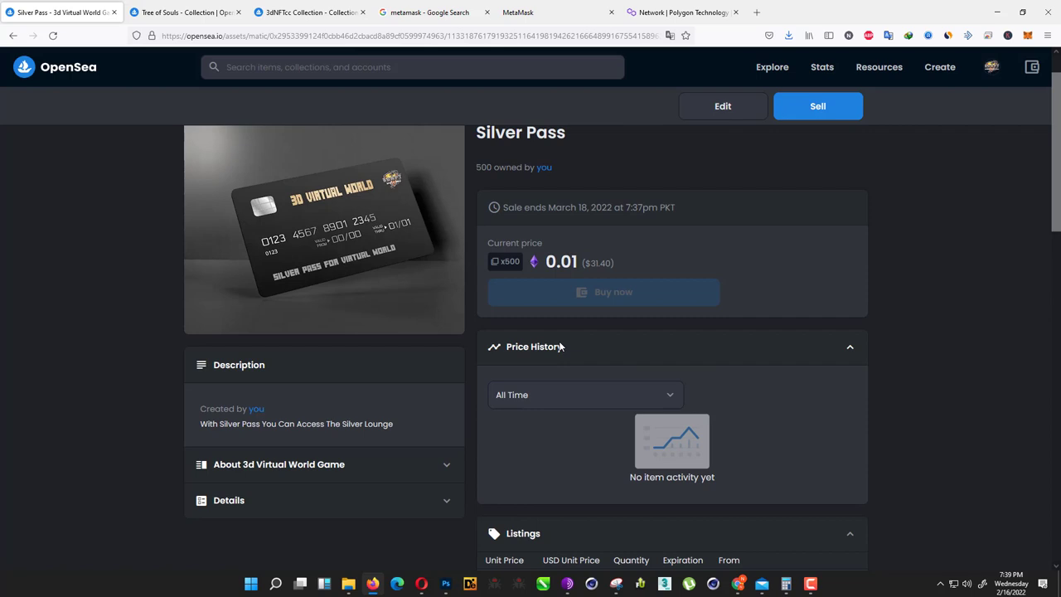